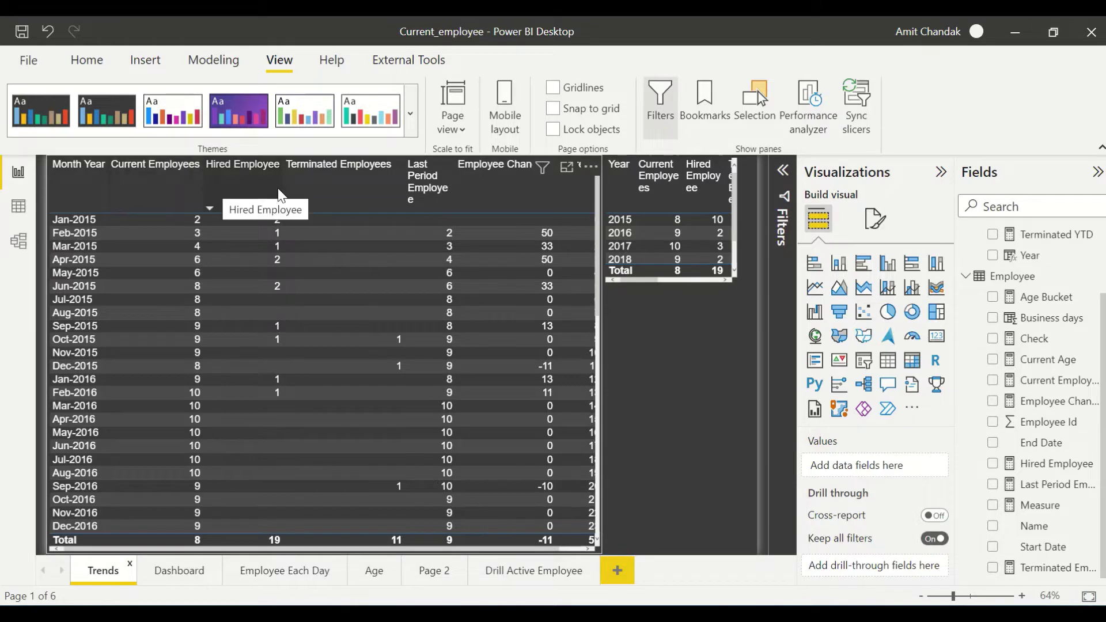
- Review the Employee and Date table data, the Date table's CALENDAR range, and the relationships between the two tables
{"action": "left_click", "coordinate": [28, 242]}
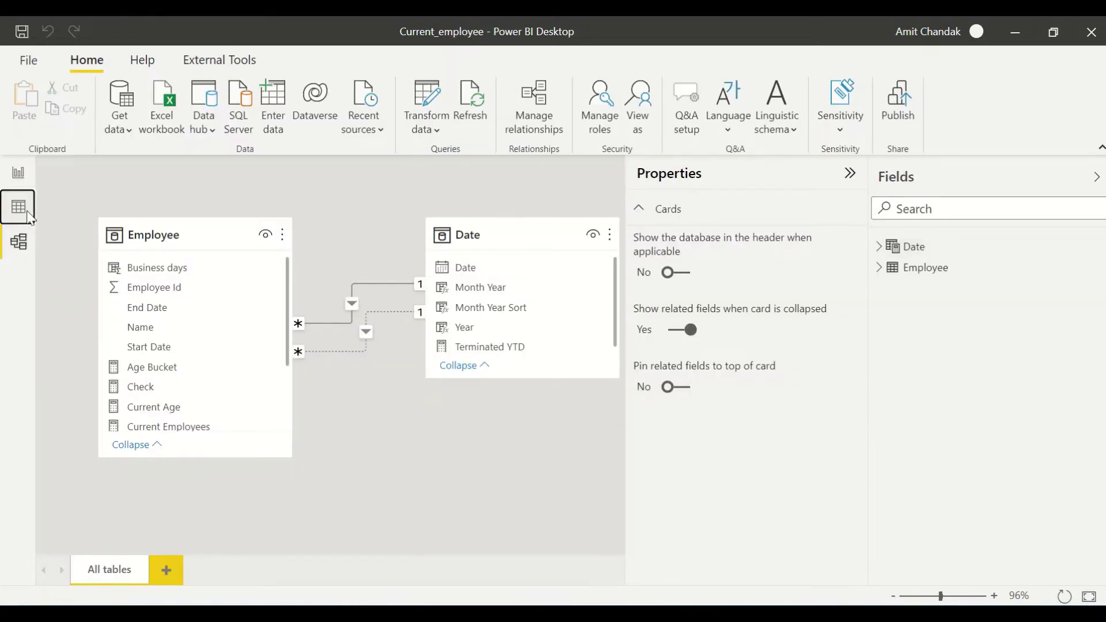
{"action": "left_click", "coordinate": [26, 214]}
{"action": "left_click", "coordinate": [1007, 258]}
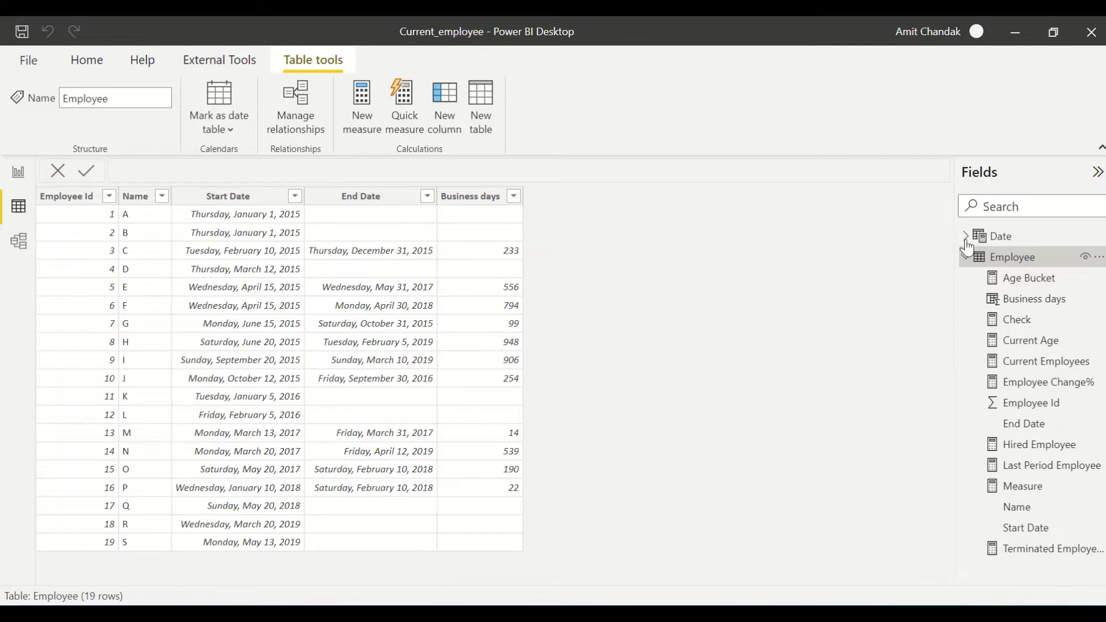
{"action": "left_click", "coordinate": [1004, 243]}
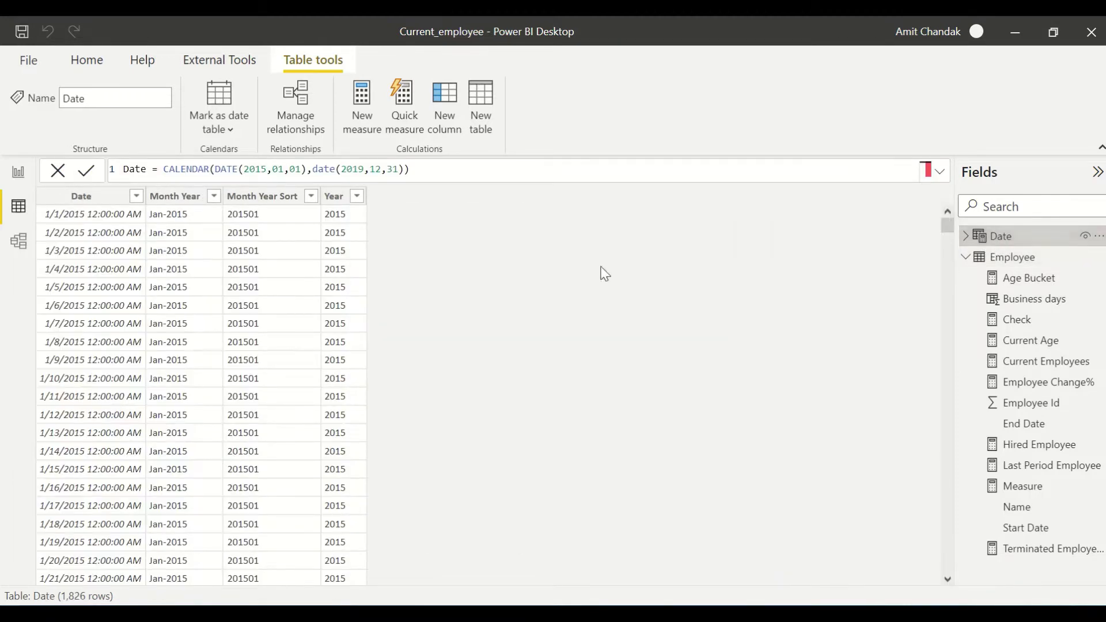
{"action": "left_click_drag", "start_coordinate": [243, 169], "coordinate": [429, 168]}
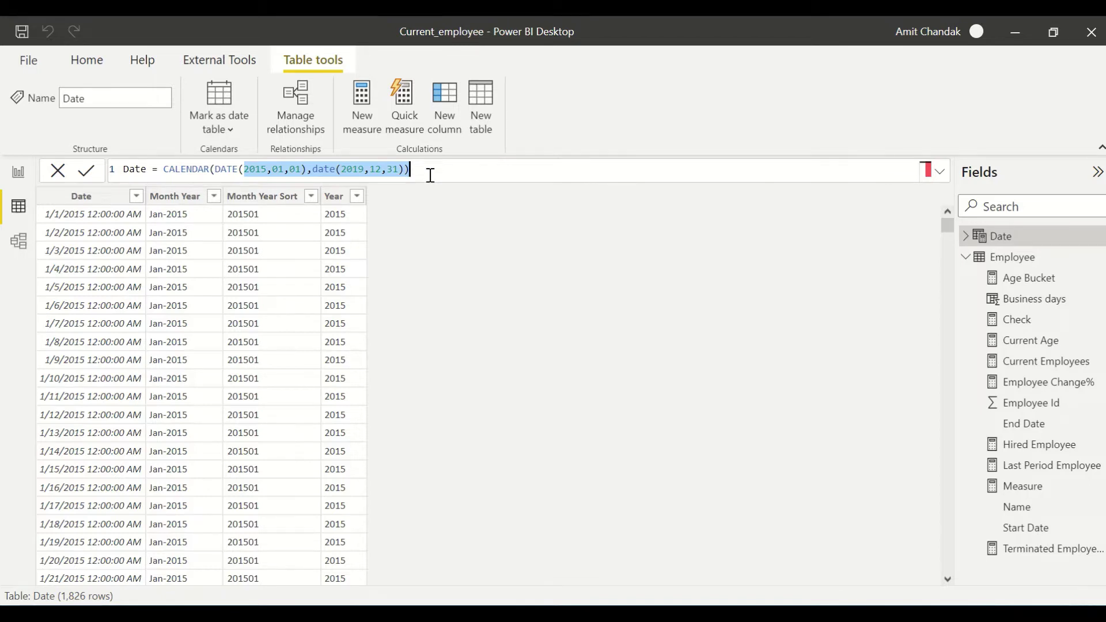
{"action": "left_click", "coordinate": [19, 241]}
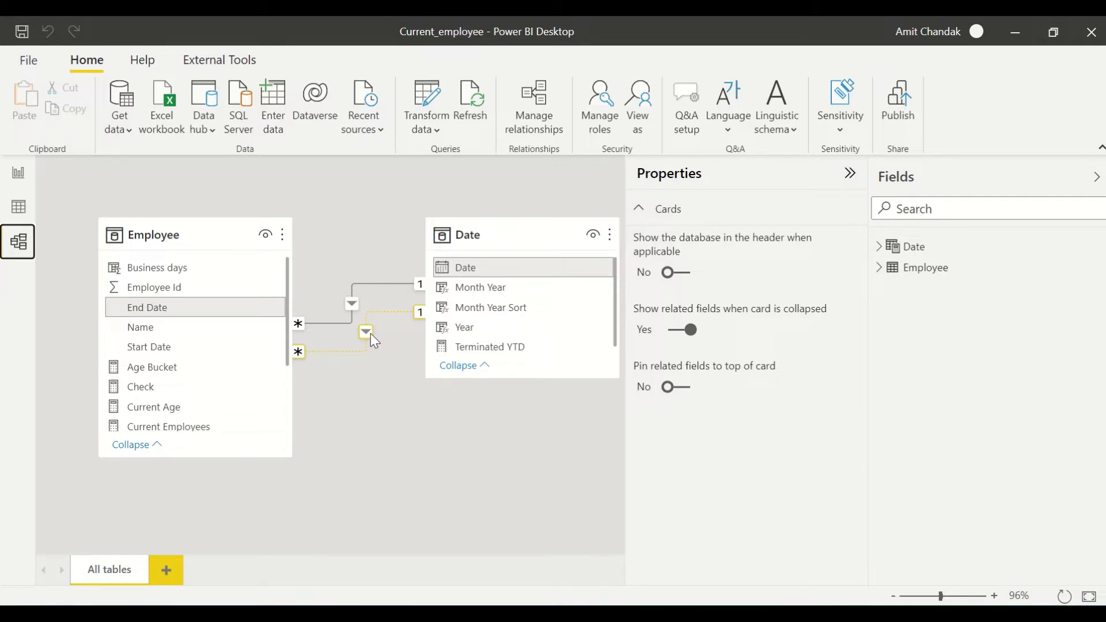
- Return to the Trends report page and sort the monthly table by Hired Employee in descending order
{"action": "left_click", "coordinate": [18, 173]}
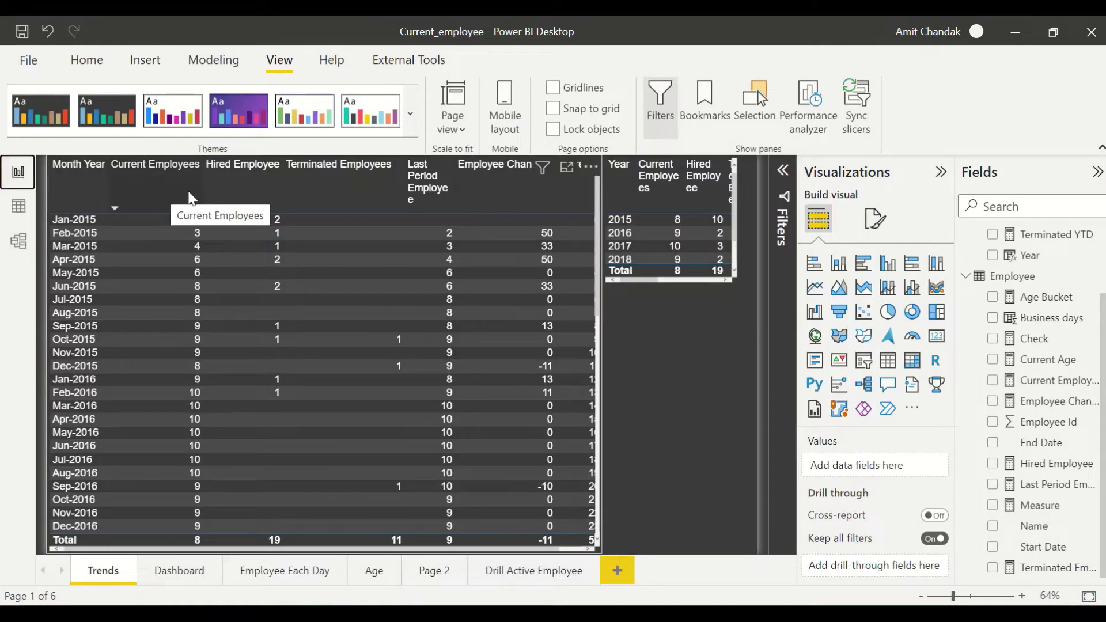
{"action": "left_click", "coordinate": [245, 200]}
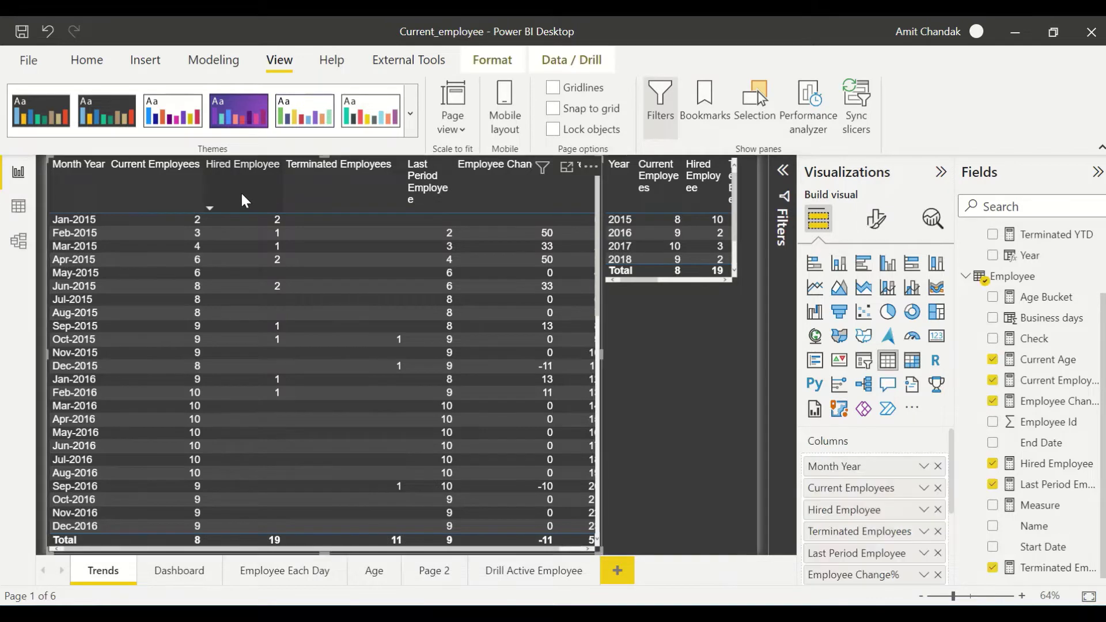
{"action": "left_click", "coordinate": [244, 201]}
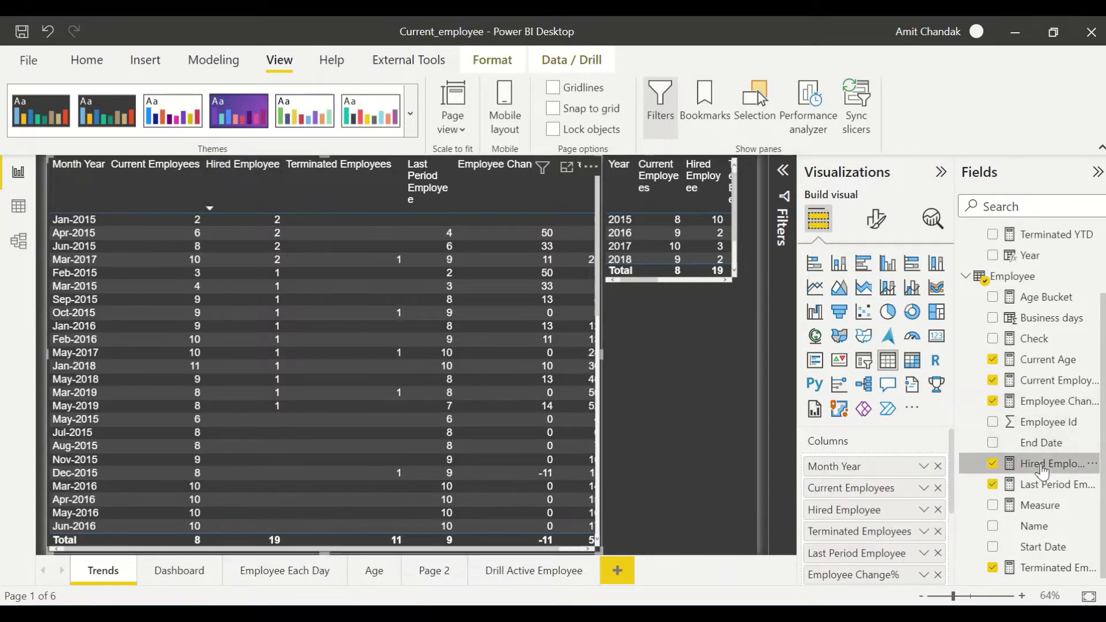
- Examine the Hired Employee measure's formula, focusing on its employee ID count and the USERELATIONSHIP function
{"action": "left_click", "coordinate": [1043, 465]}
{"action": "left_click_drag", "start_coordinate": [279, 169], "coordinate": [443, 169]}
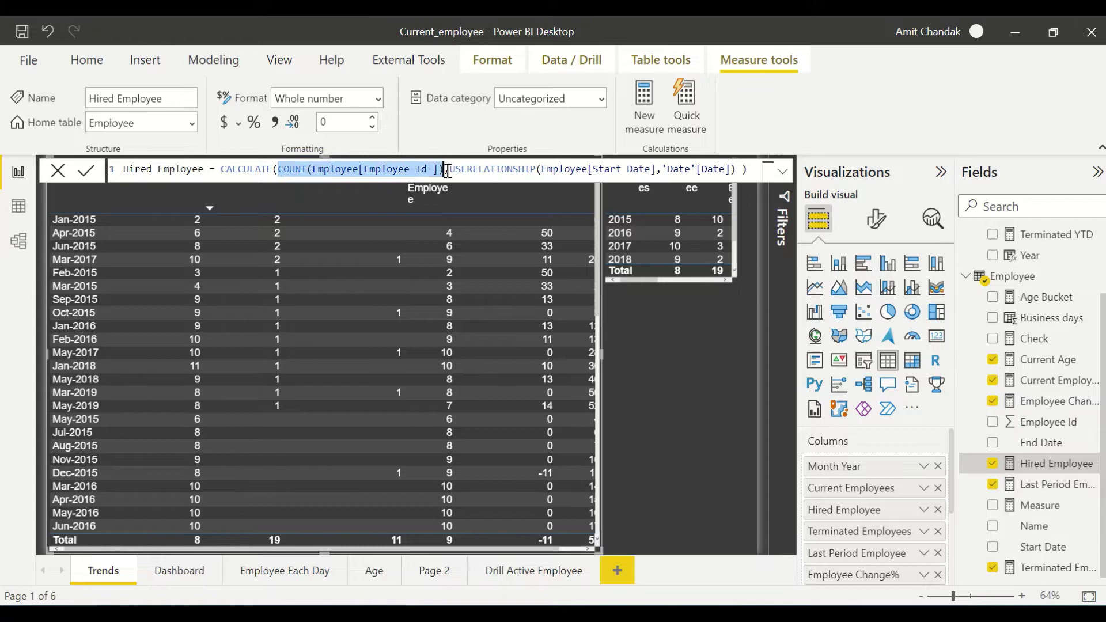
{"action": "double_click", "coordinate": [497, 168]}
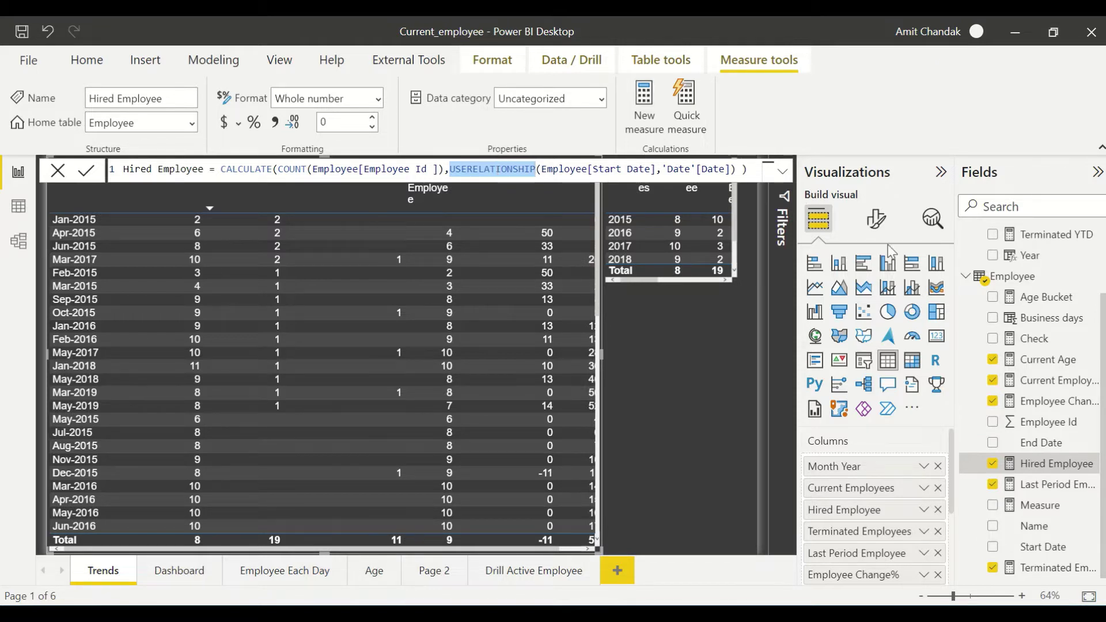
- Examine the full Terminated Employees formula, focusing on its non-blank End Date condition and the USERELATIONSHIP function
{"action": "left_click", "coordinate": [1040, 573]}
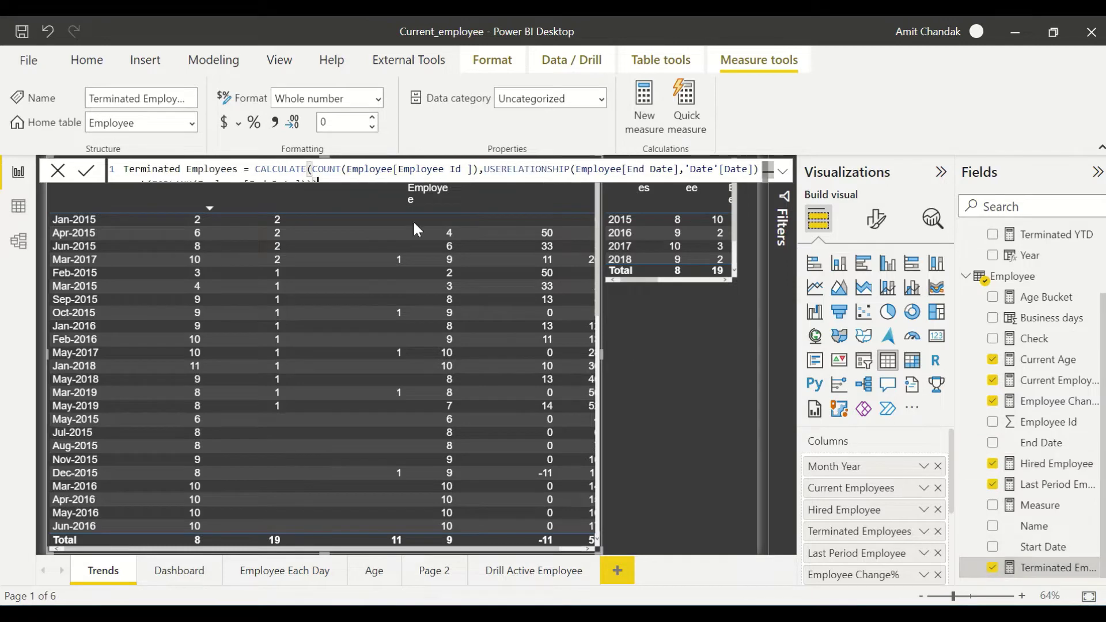
{"action": "left_click", "coordinate": [782, 174]}
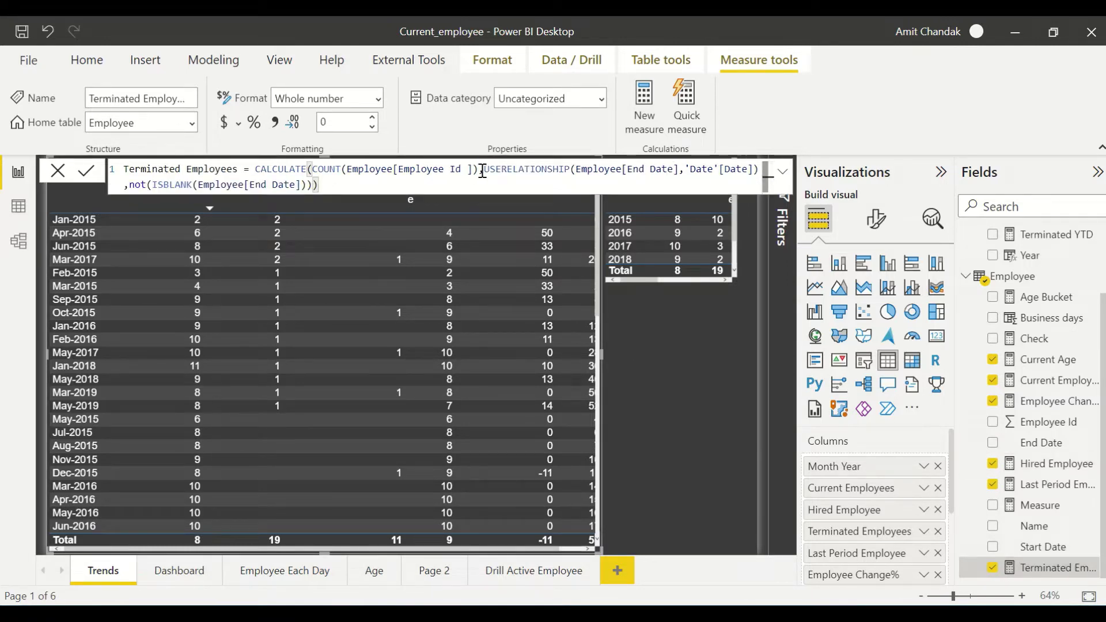
{"action": "left_click_drag", "start_coordinate": [317, 185], "coordinate": [132, 183]}
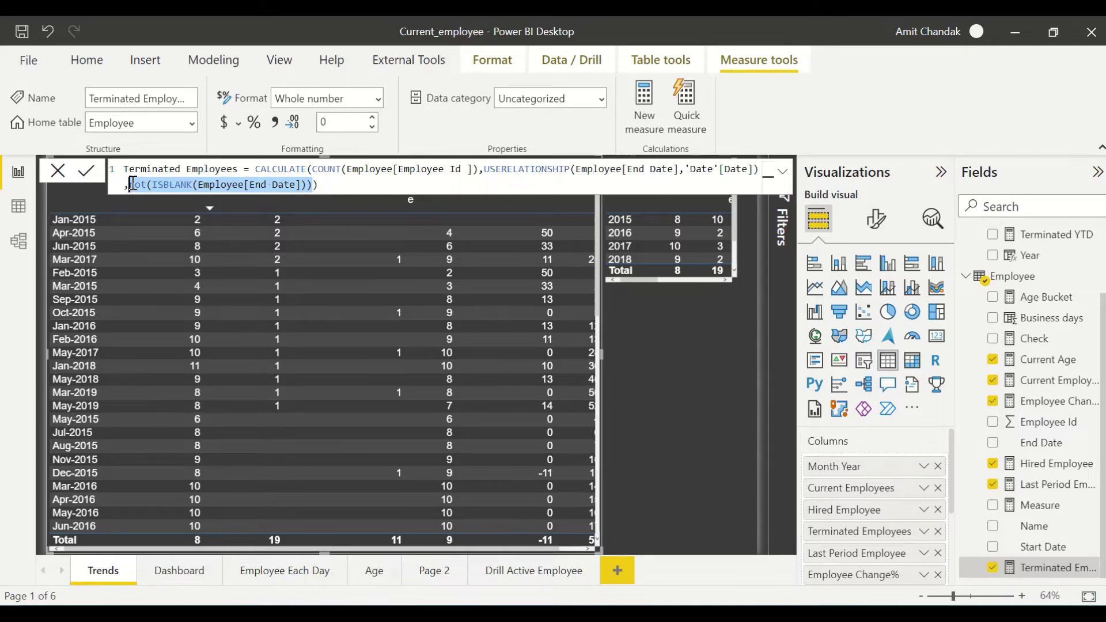
{"action": "double_click", "coordinate": [507, 169]}
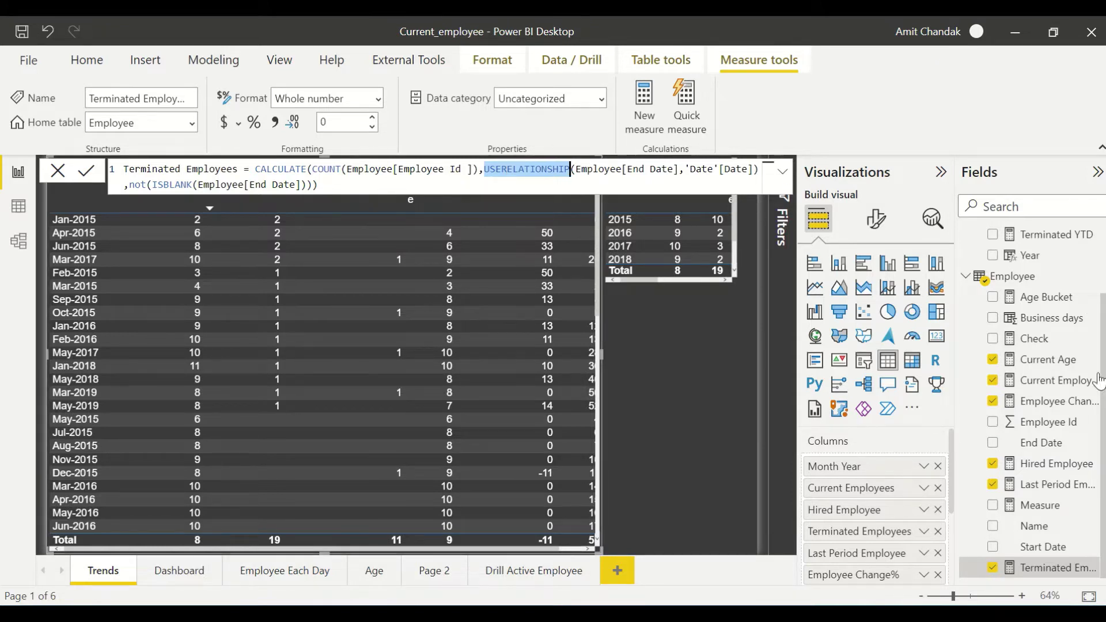
- Examine the Current Employees formula's COUNTX and FILTER part, including the Start Date and End Date conditions against the maximum date
{"action": "left_click", "coordinate": [1054, 380]}
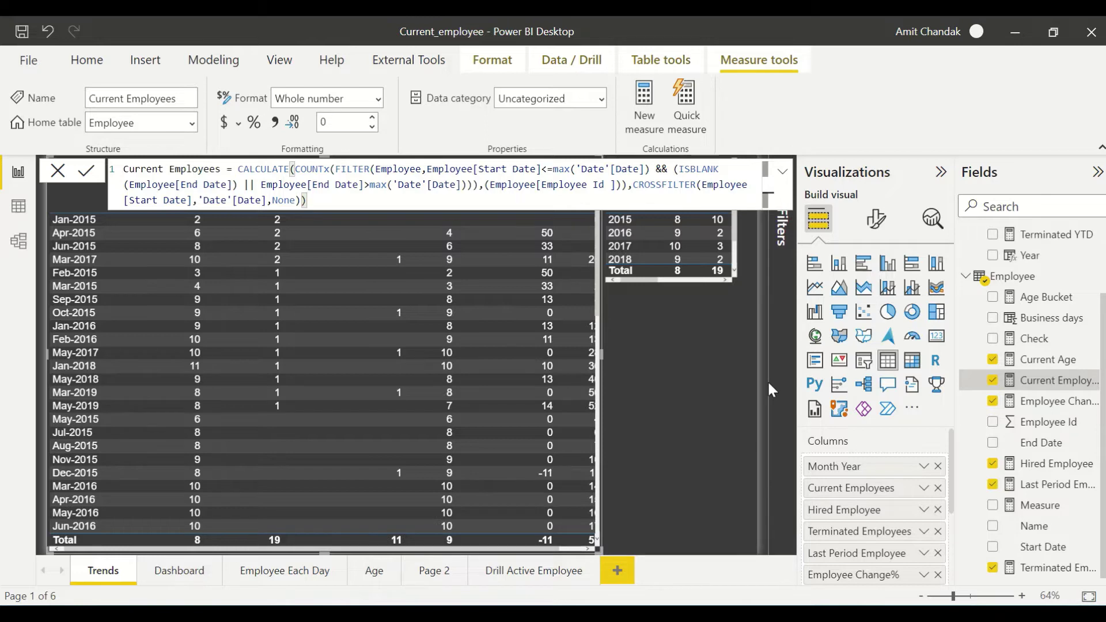
{"action": "double_click", "coordinate": [306, 171]}
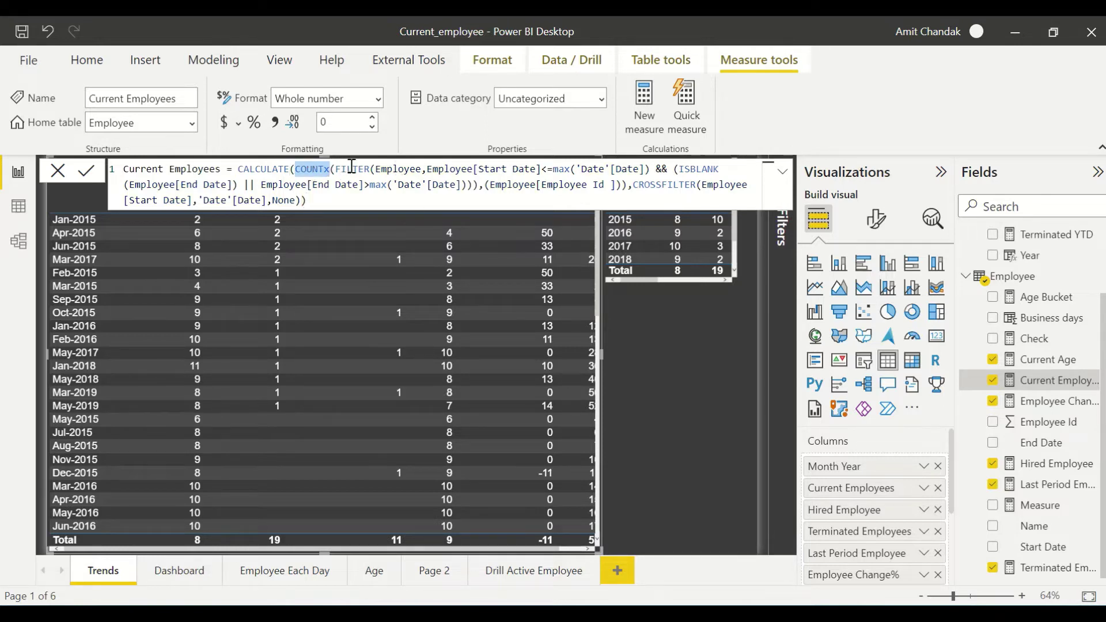
{"action": "left_click", "coordinate": [351, 169]}
{"action": "double_click", "coordinate": [445, 170]}
{"action": "left_click_drag", "start_coordinate": [553, 169], "coordinate": [650, 169]}
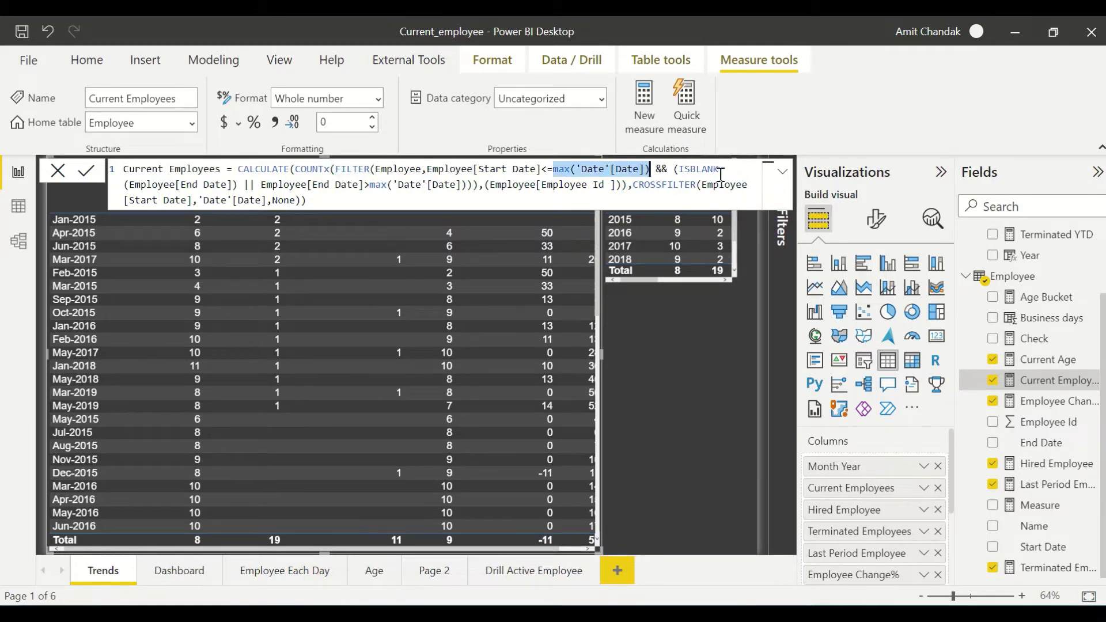
{"action": "triple_click", "coordinate": [151, 189]}
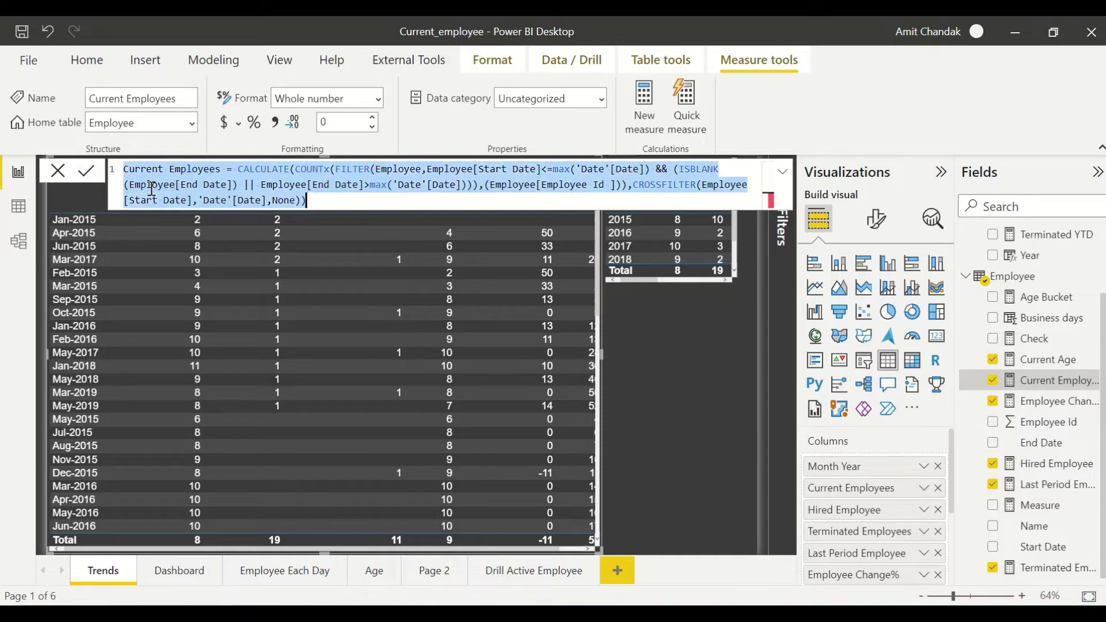
{"action": "double_click", "coordinate": [190, 186]}
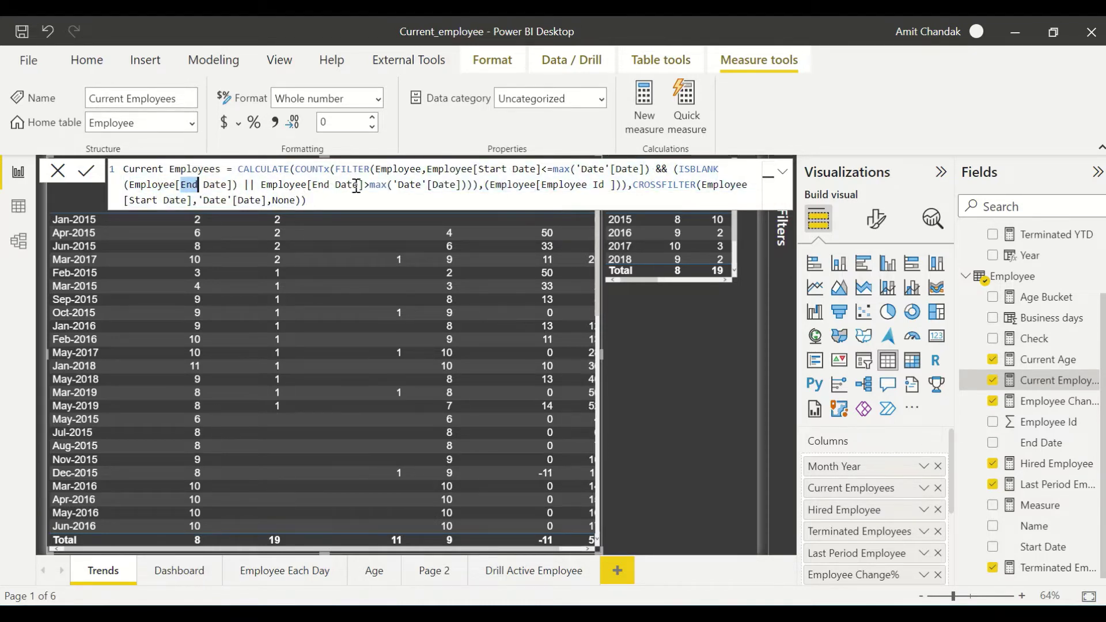
{"action": "double_click", "coordinate": [398, 185]}
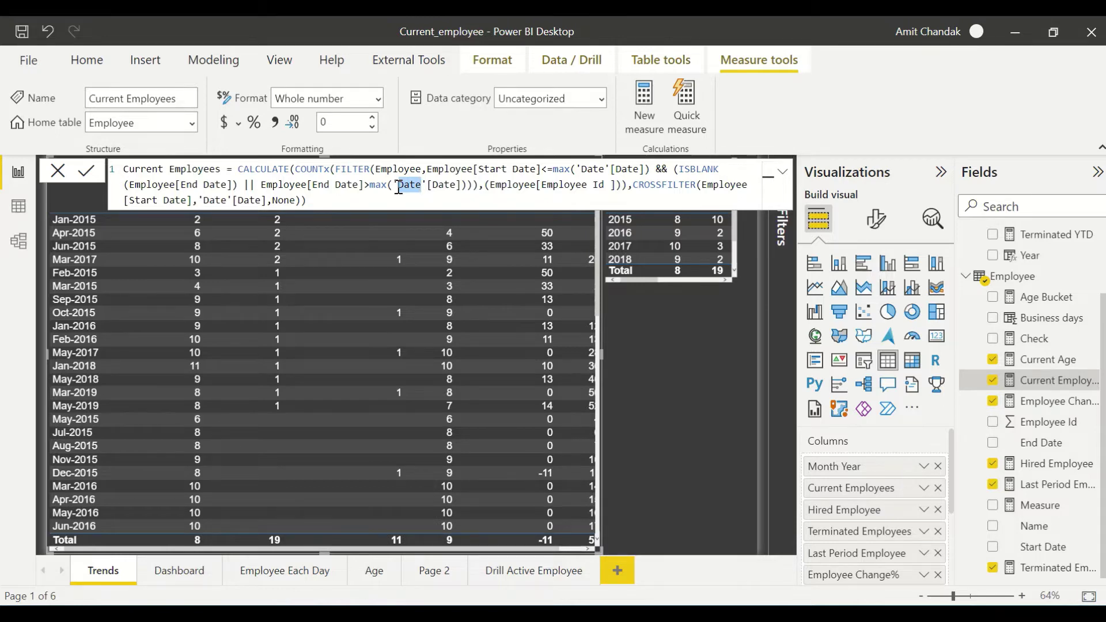
- Examine the COUNTX expression and the CROSSFILTER argument None in the Current Employees formula, and close the formula without changes
{"action": "left_click_drag", "start_coordinate": [629, 185], "coordinate": [296, 168]}
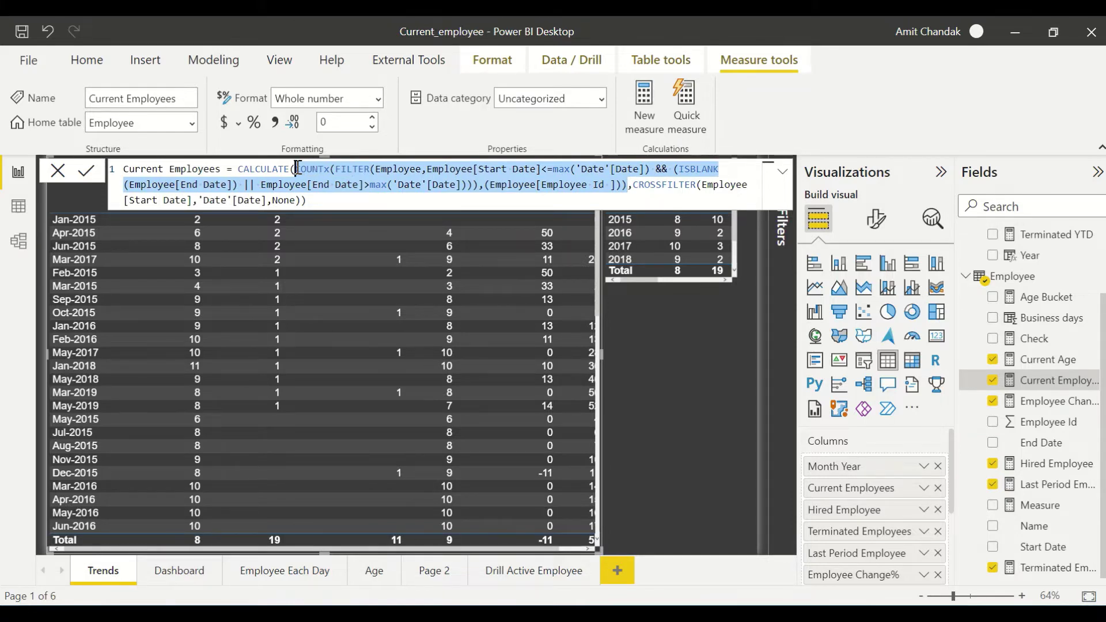
{"action": "left_click", "coordinate": [657, 190]}
{"action": "double_click", "coordinate": [656, 190]}
{"action": "double_click", "coordinate": [291, 200]}
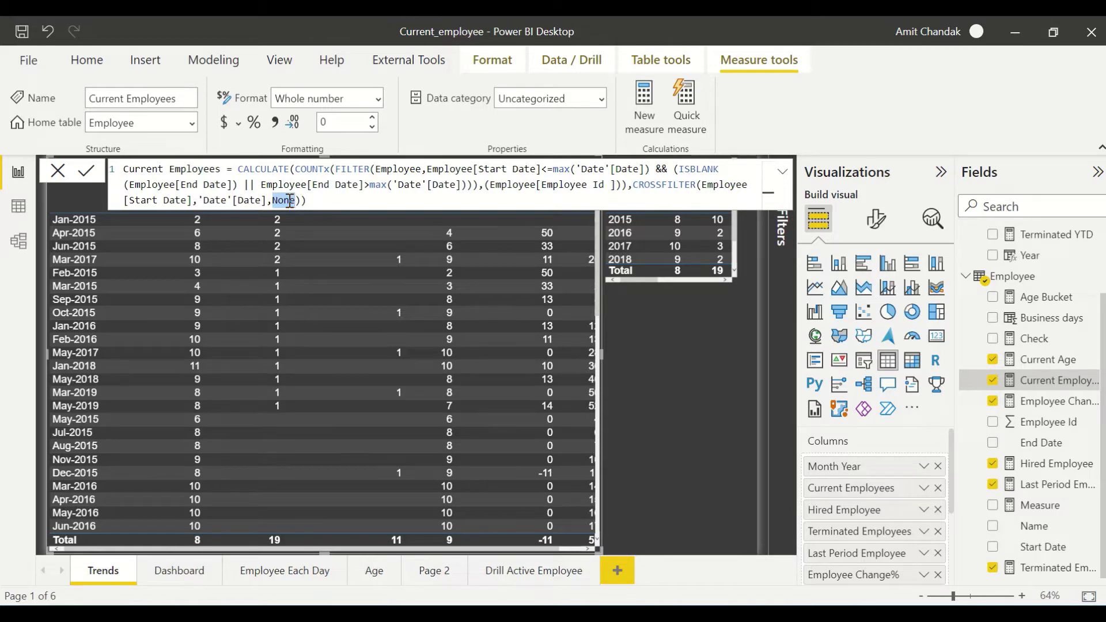
{"action": "left_click", "coordinate": [58, 173]}
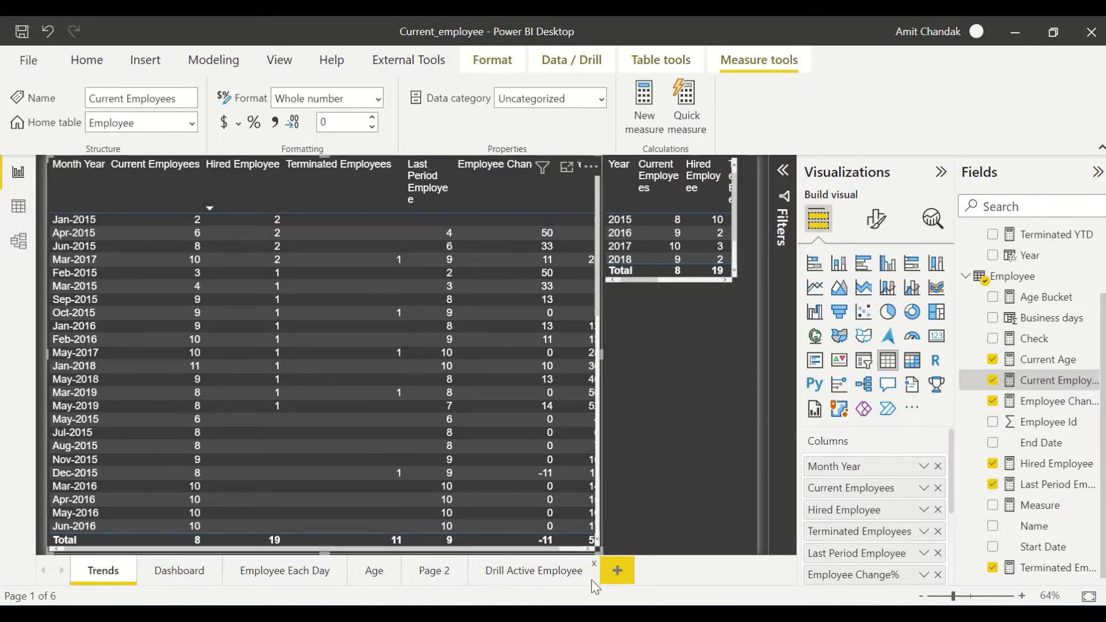
- Add a new report page and name it Hired
{"action": "left_click", "coordinate": [618, 570]}
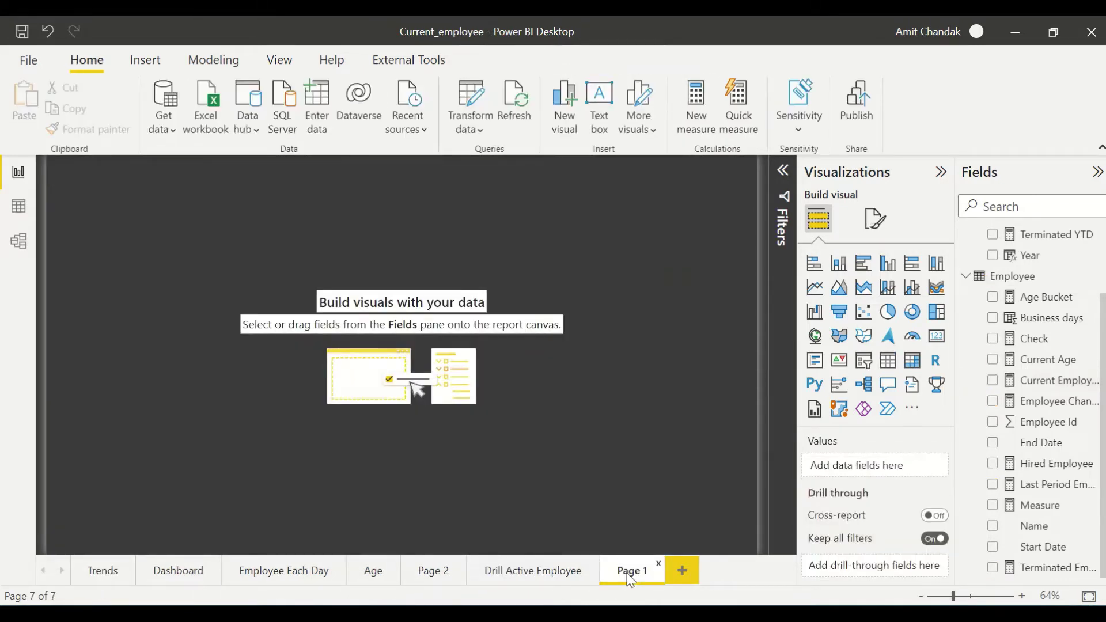
{"action": "type", "text": "Hire"}
{"action": "type", "text": " E"}
{"action": "key", "text": "BackSpace"}
{"action": "key", "text": "BackSpace"}
{"action": "type", "text": "d"}
{"action": "key", "text": "Return"}
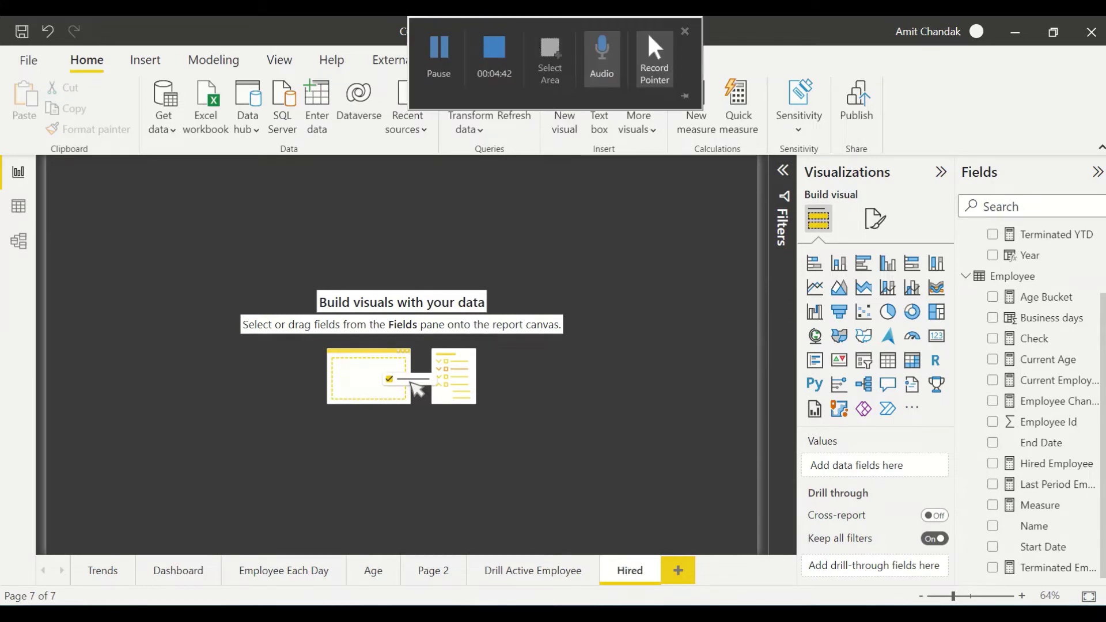
- Build a table of Month Year and Hired Employee at the left edge of the page, enlarged to show every row
{"action": "scroll", "coordinate": [1032, 296], "scroll_direction": "up", "scroll_amount": 3}
{"action": "left_click_drag", "start_coordinate": [1037, 278], "coordinate": [168, 296]}
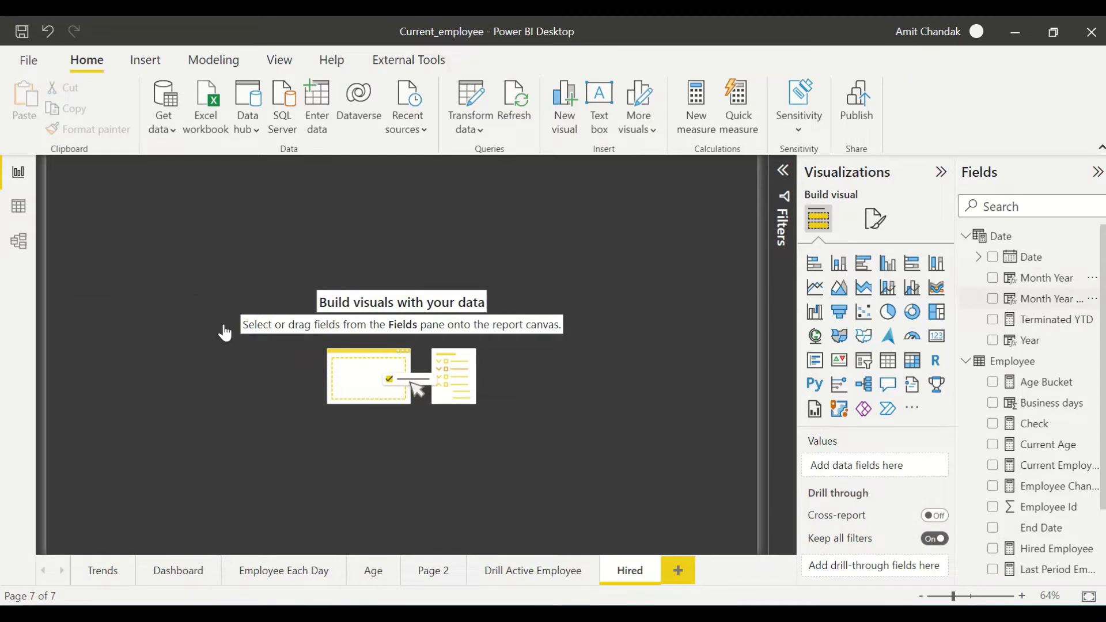
{"action": "left_click_drag", "start_coordinate": [1052, 548], "coordinate": [202, 316]}
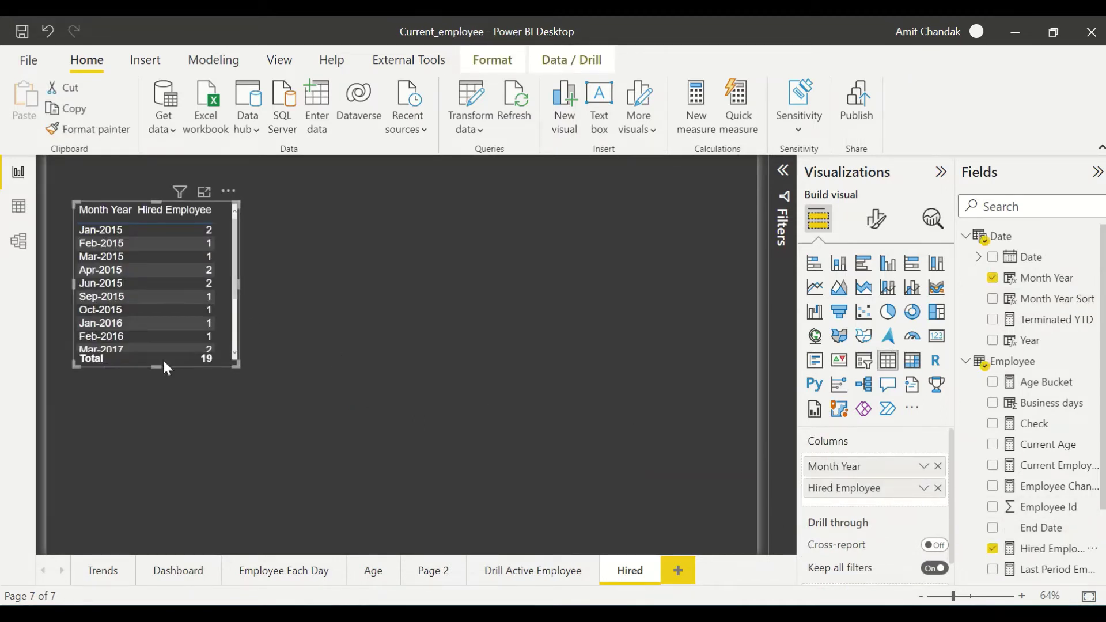
{"action": "left_click_drag", "start_coordinate": [149, 361], "coordinate": [133, 385]}
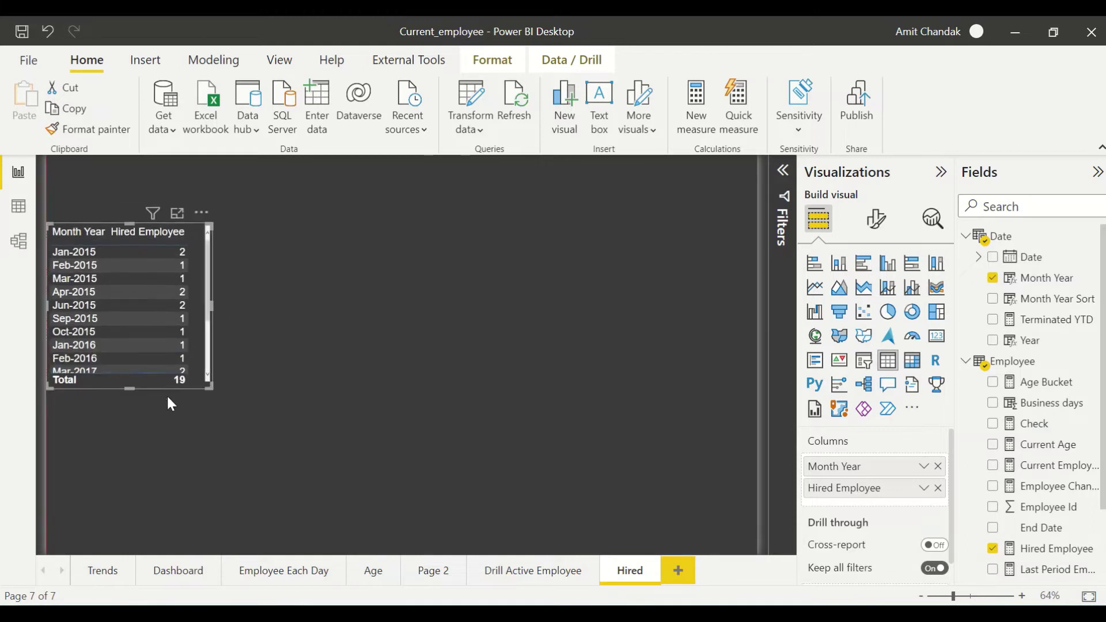
{"action": "left_click_drag", "start_coordinate": [211, 390], "coordinate": [240, 488]}
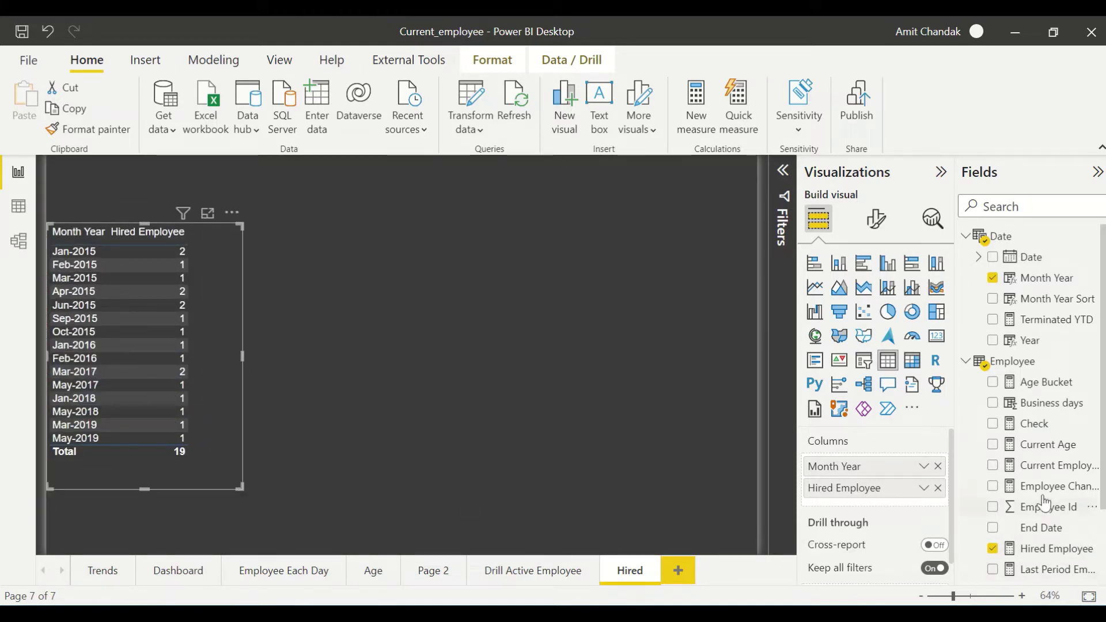
{"action": "left_click", "coordinate": [493, 359]}
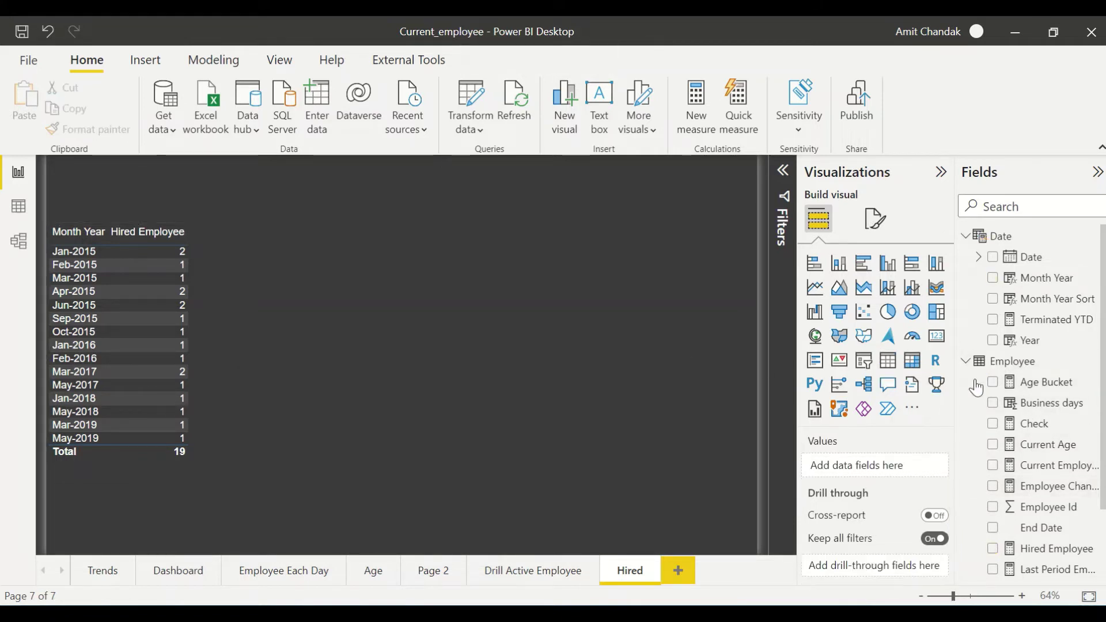
- Create a second table with the employee Name field, enlarged and placed beside the monthly hires table
{"action": "scroll", "coordinate": [1047, 461], "scroll_direction": "down", "scroll_amount": 2}
{"action": "left_click_drag", "start_coordinate": [1037, 526], "coordinate": [417, 288]}
{"action": "left_click_drag", "start_coordinate": [503, 489], "coordinate": [744, 527]}
{"action": "left_click_drag", "start_coordinate": [545, 478], "coordinate": [539, 463]}
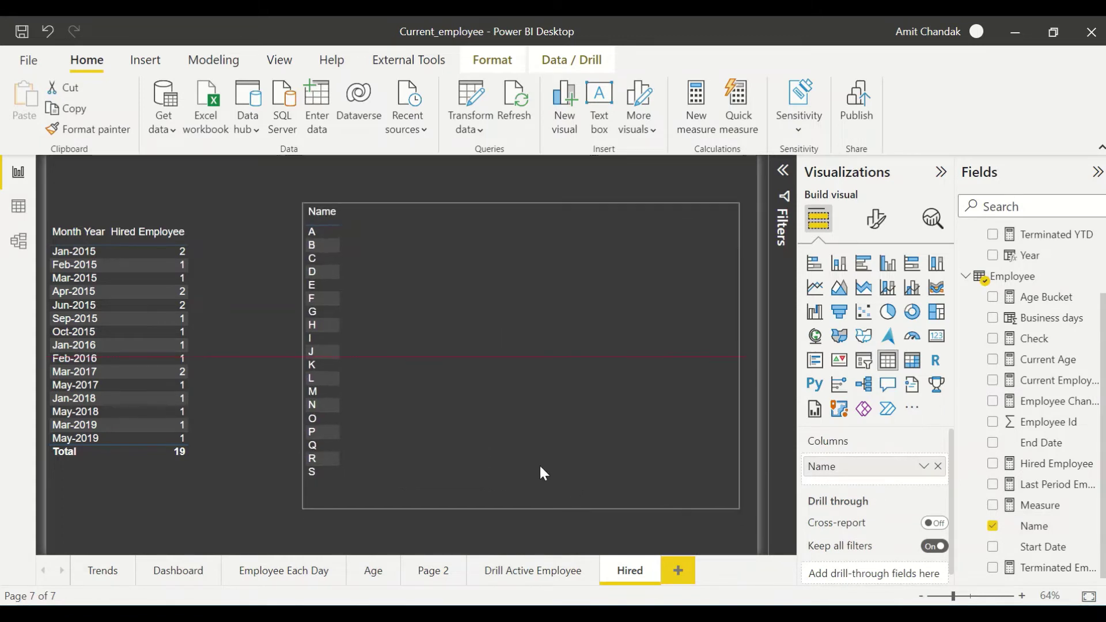
- Add the Start Date and End Date fields to the employee name table
{"action": "left_click_drag", "start_coordinate": [1037, 547], "coordinate": [522, 308]}
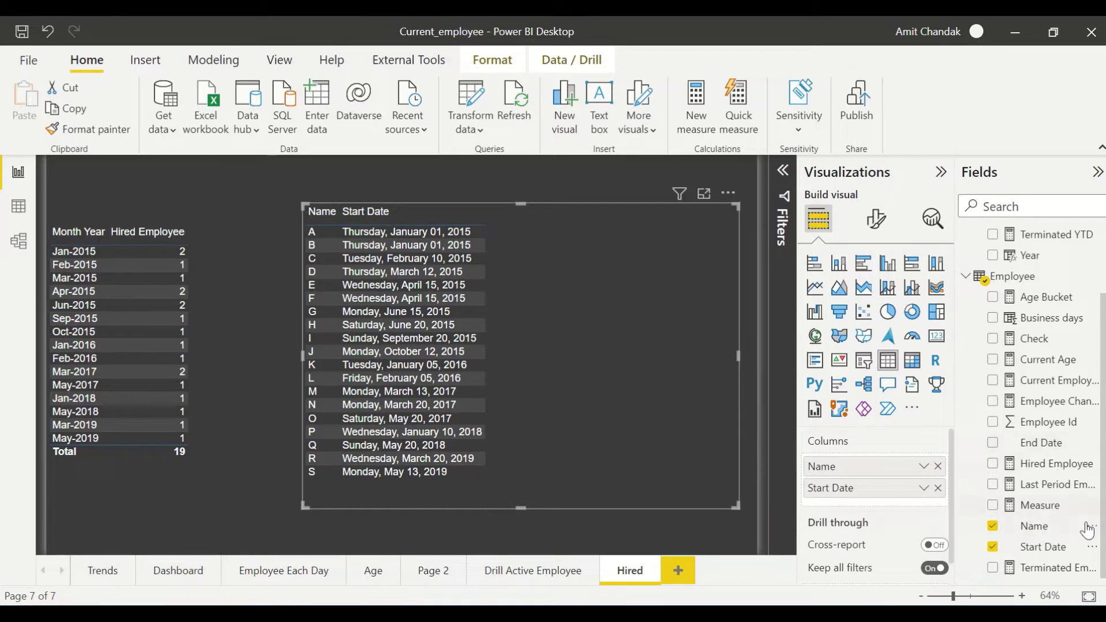
{"action": "scroll", "coordinate": [1045, 391], "scroll_direction": "up", "scroll_amount": 2}
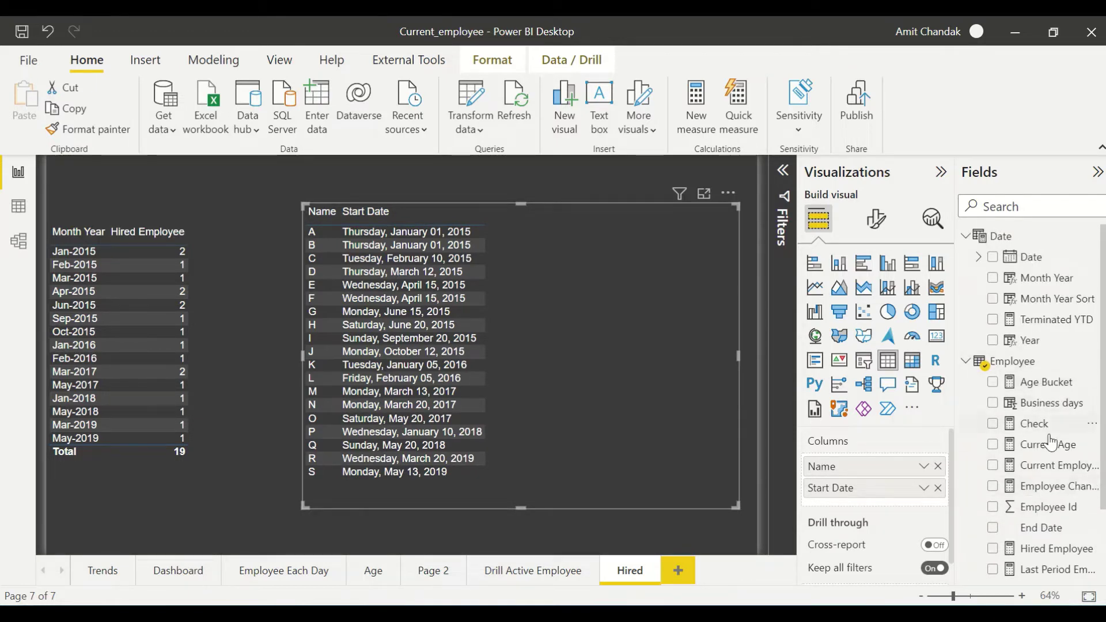
{"action": "scroll", "coordinate": [1044, 432], "scroll_direction": "down", "scroll_amount": 3}
{"action": "left_click_drag", "start_coordinate": [1040, 444], "coordinate": [610, 304]}
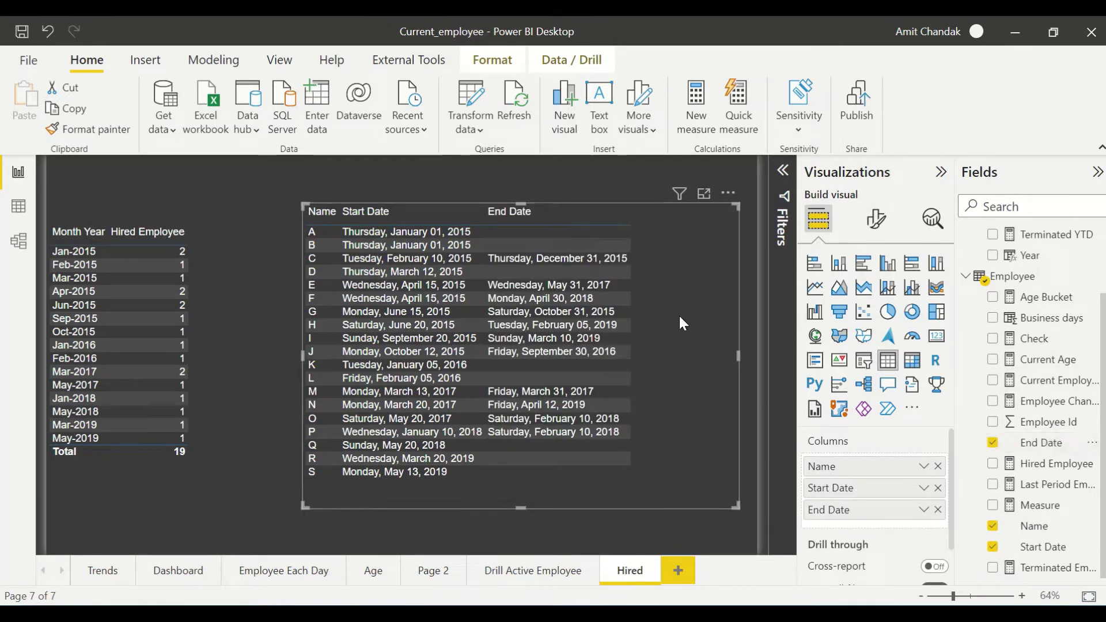
{"action": "mouse_move", "coordinate": [429, 71]}
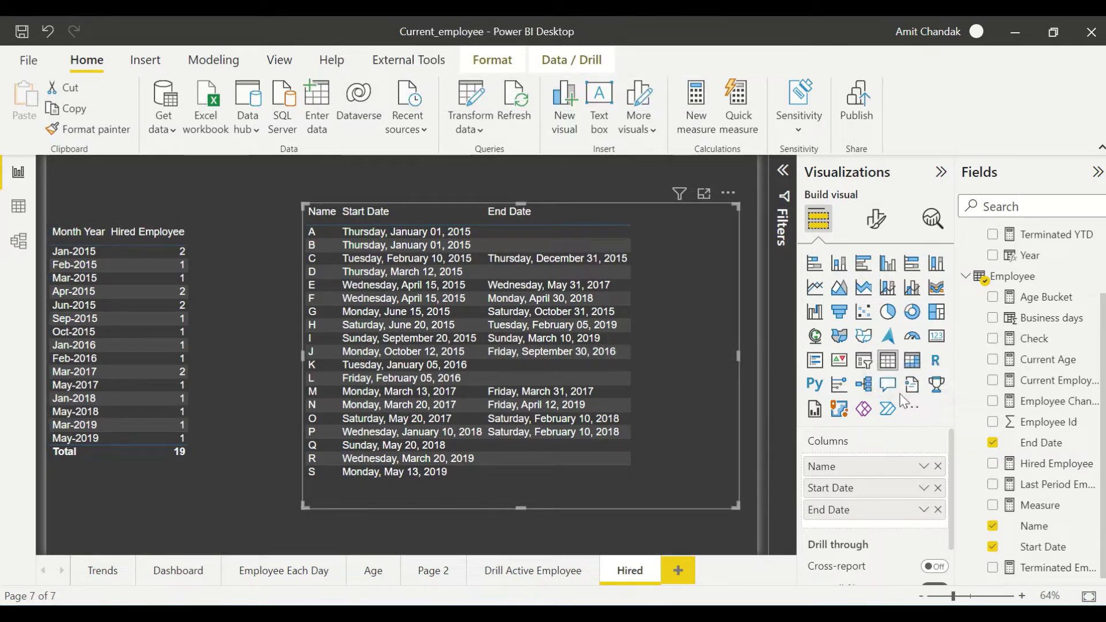
- Set Month Year as the drill-through field of the Hired page
{"action": "scroll", "coordinate": [950, 512], "scroll_direction": "down", "scroll_amount": 2}
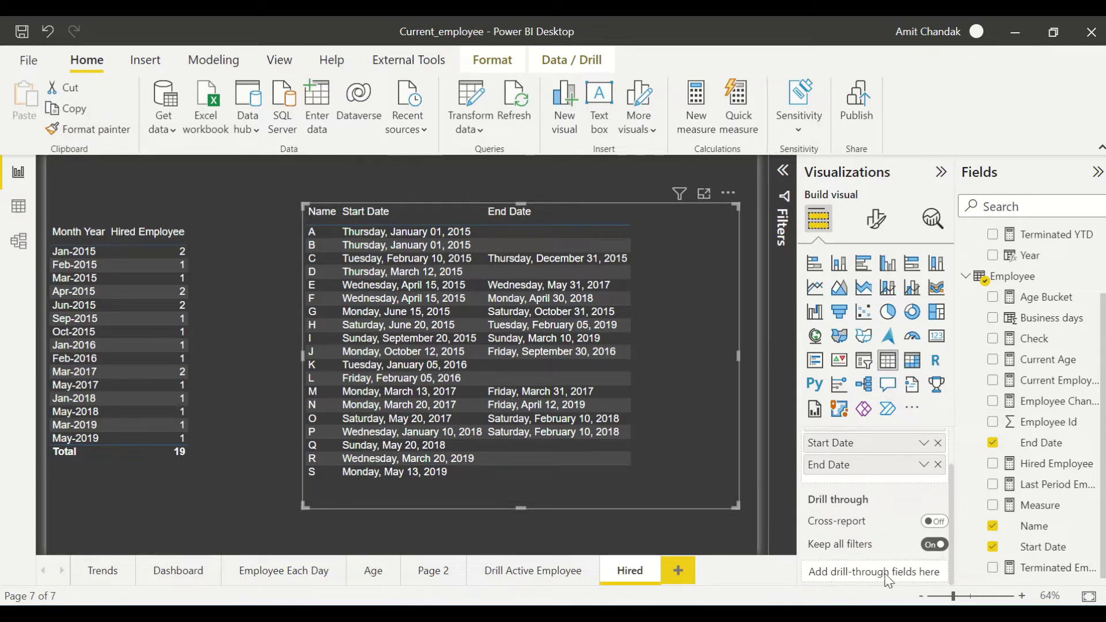
{"action": "scroll", "coordinate": [1048, 354], "scroll_direction": "up", "scroll_amount": 2}
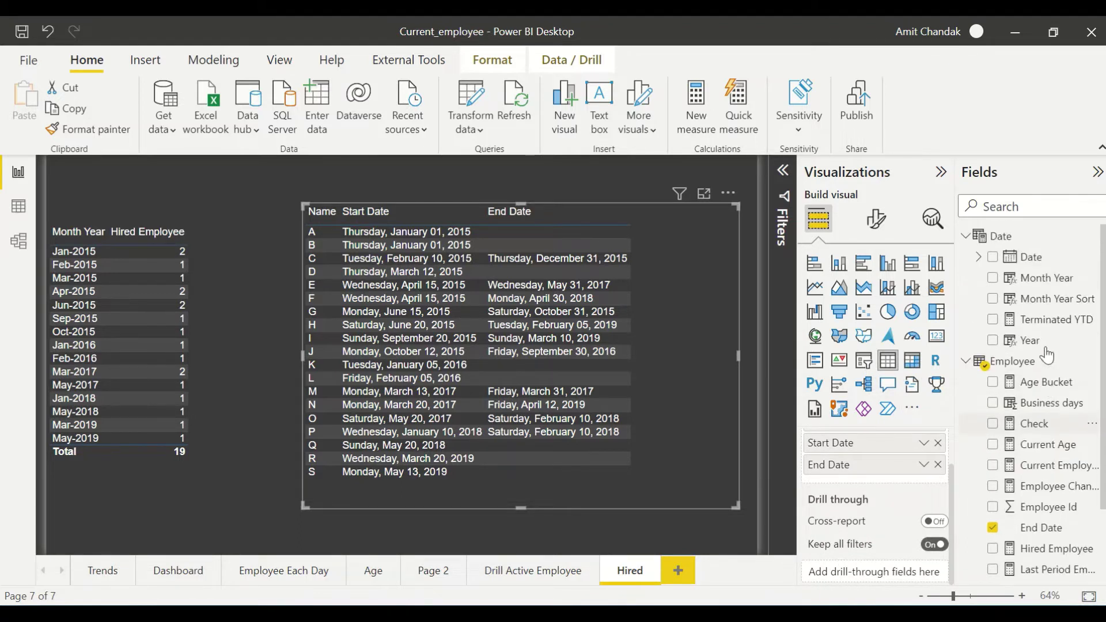
{"action": "left_click_drag", "start_coordinate": [1039, 282], "coordinate": [887, 581]}
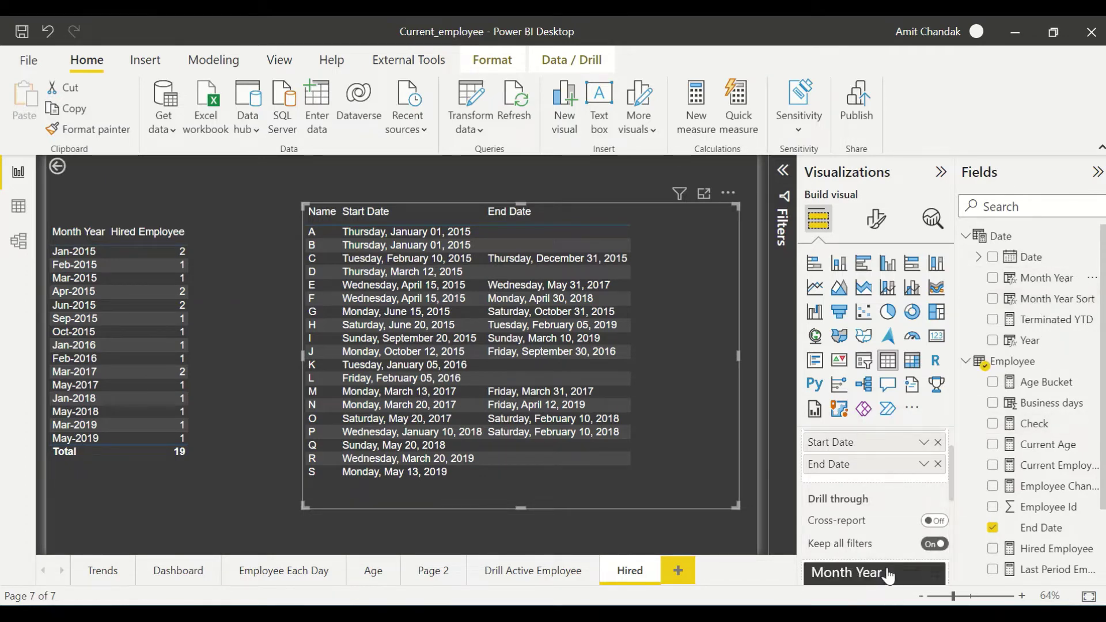
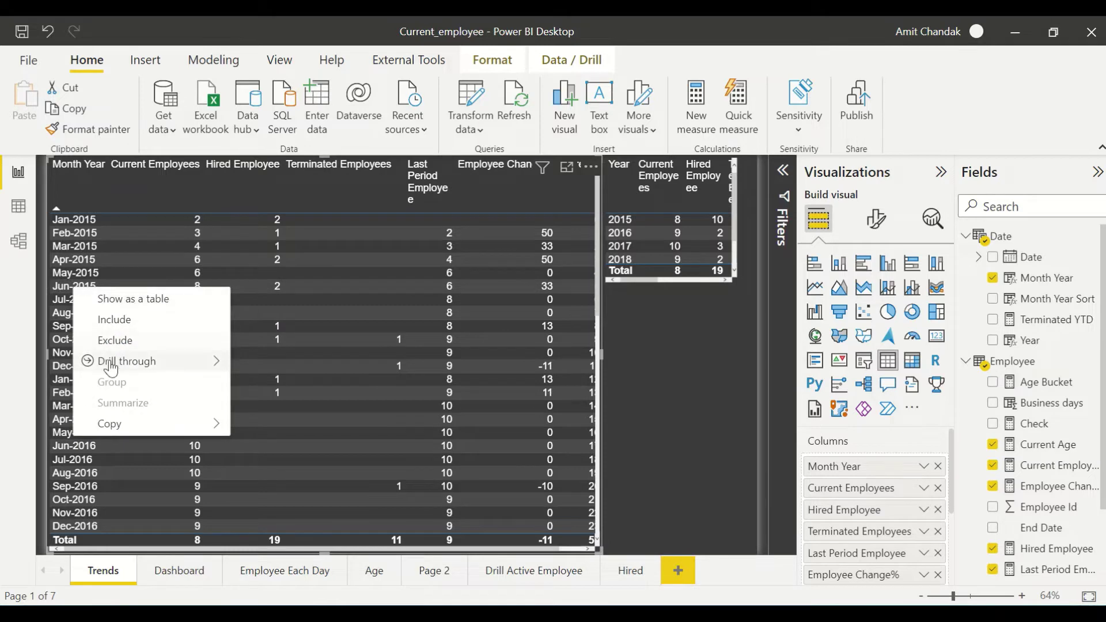
- Drill through from the Jun-2015 row to the Hired page and return to the Trends page
{"action": "left_click", "coordinate": [273, 385]}
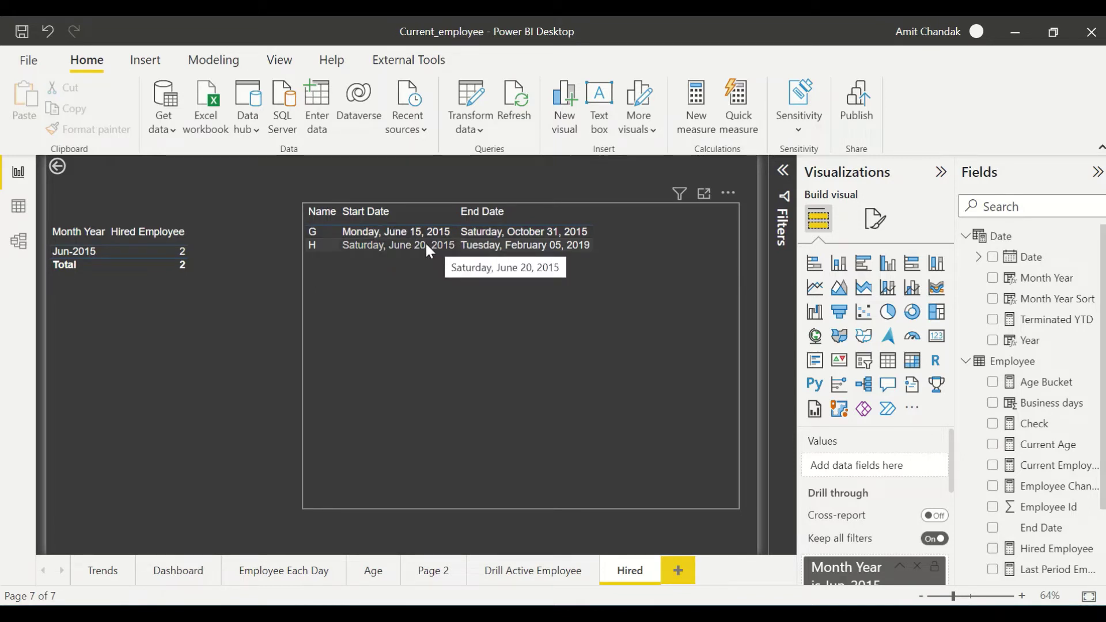
{"action": "left_click", "coordinate": [60, 168], "text": "ctrl"}
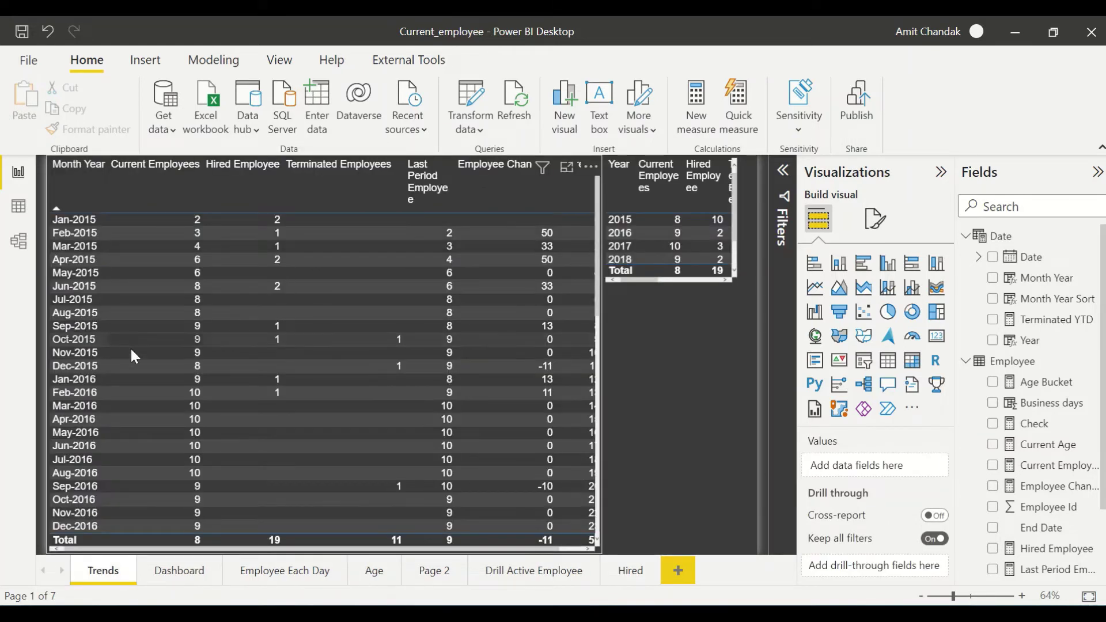
- Drill through from the Apr-2017 row of the Trends table to Hired and check the page's drill-through filter
{"action": "scroll", "coordinate": [95, 403], "scroll_direction": "down", "scroll_amount": 4}
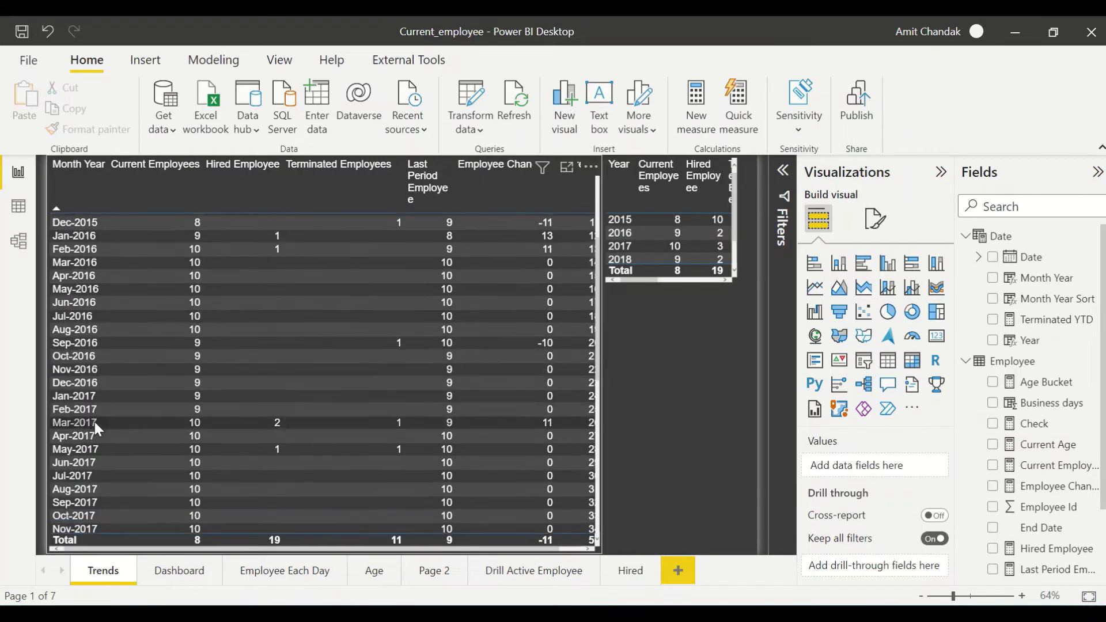
{"action": "right_click", "coordinate": [77, 441]}
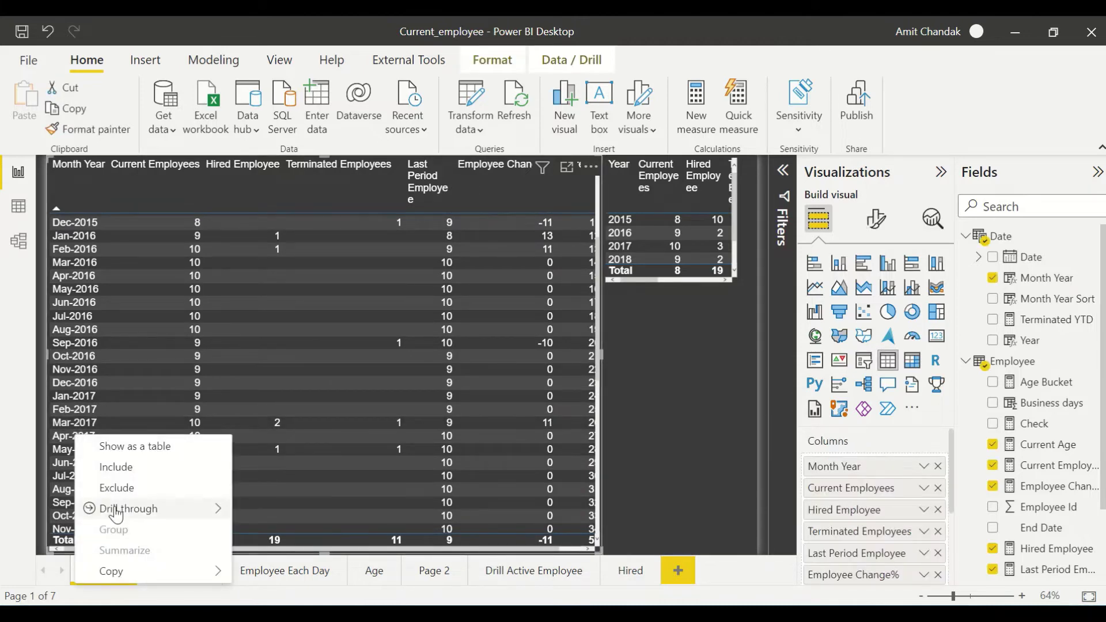
{"action": "mouse_move", "coordinate": [118, 509]}
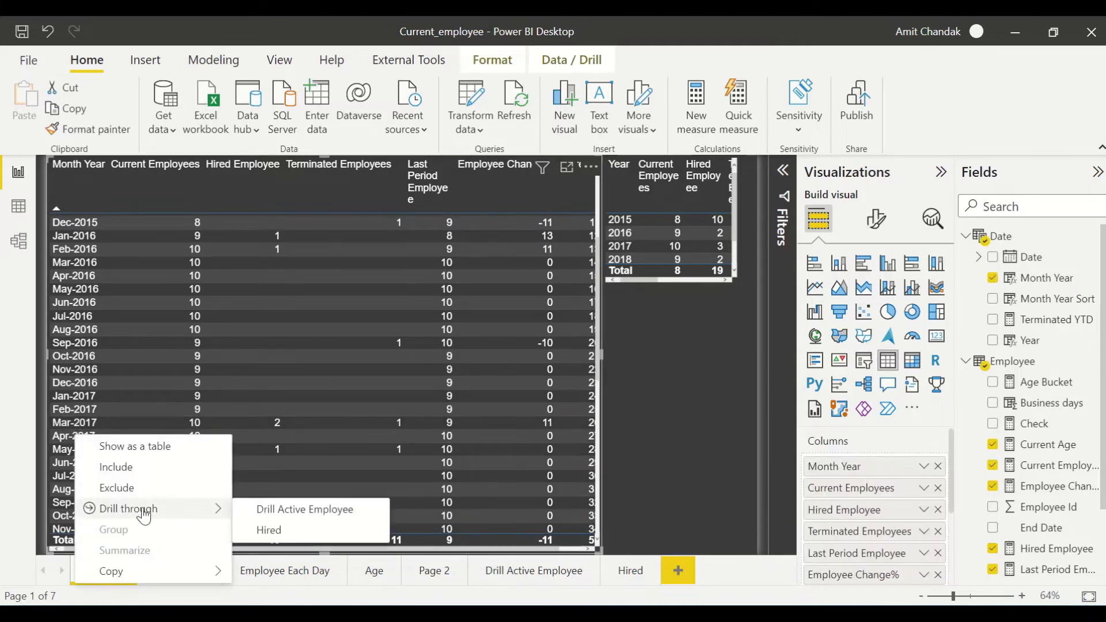
{"action": "left_click", "coordinate": [270, 530]}
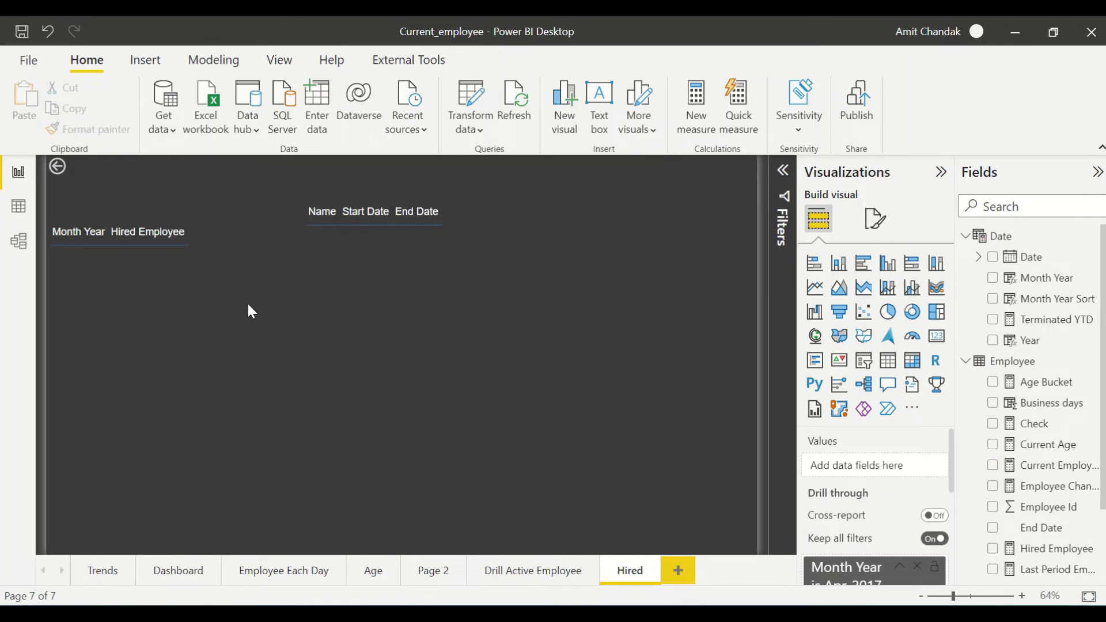
{"action": "scroll", "coordinate": [911, 476], "scroll_direction": "down", "scroll_amount": 2}
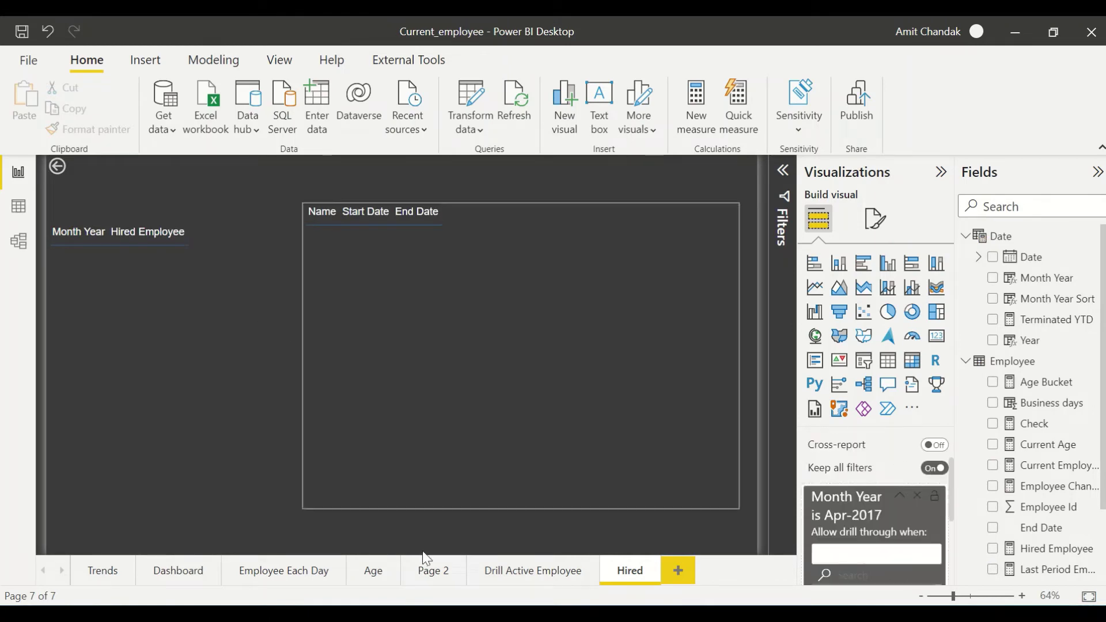
- Return to the Trends page and drill through from the Mar-2017 row to the Hired page
{"action": "left_click", "coordinate": [95, 573]}
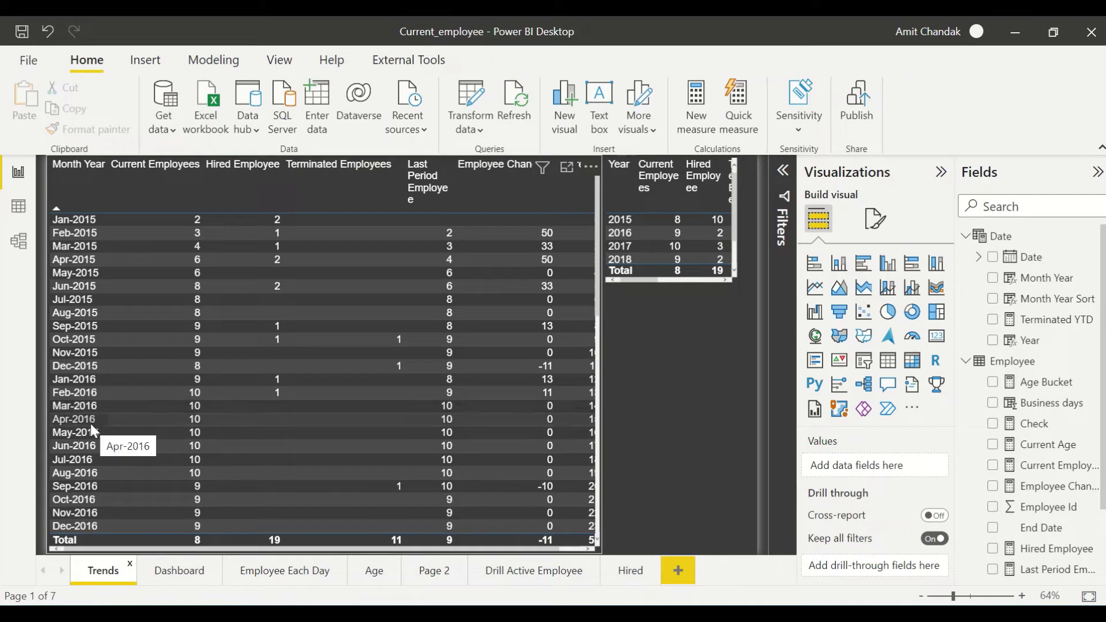
{"action": "scroll", "coordinate": [91, 424], "scroll_direction": "down", "scroll_amount": 3}
{"action": "scroll", "coordinate": [91, 424], "scroll_direction": "down", "scroll_amount": 2}
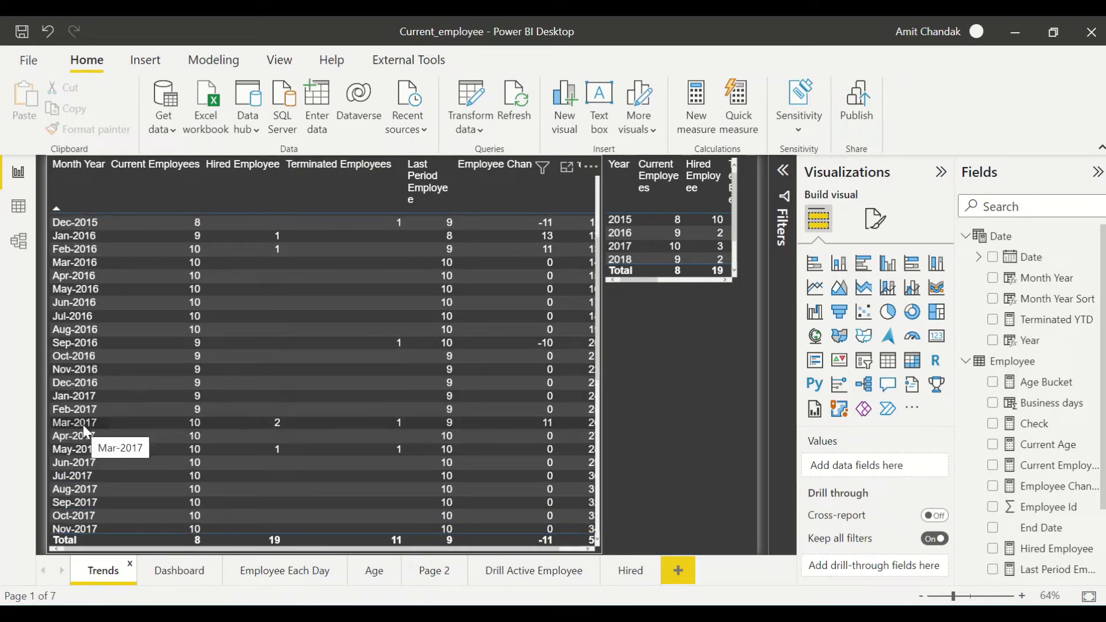
{"action": "right_click", "coordinate": [83, 424]}
{"action": "mouse_move", "coordinate": [153, 497]}
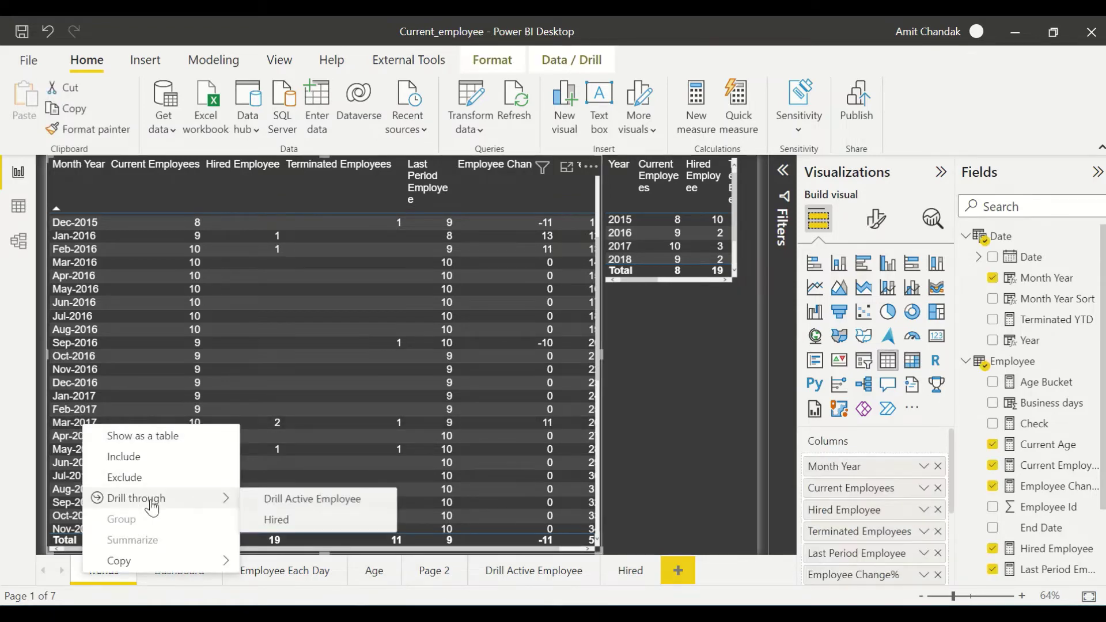
{"action": "left_click", "coordinate": [277, 520]}
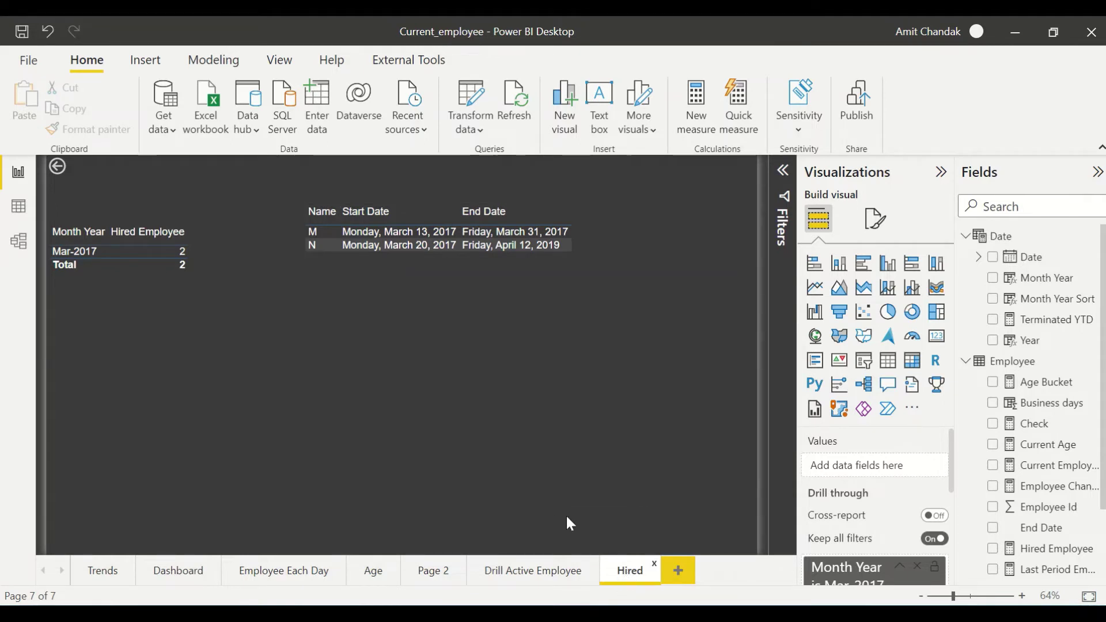
- Copy both tables of the Hired page onto a new report page named Terminated
{"action": "left_click", "coordinate": [436, 380]}
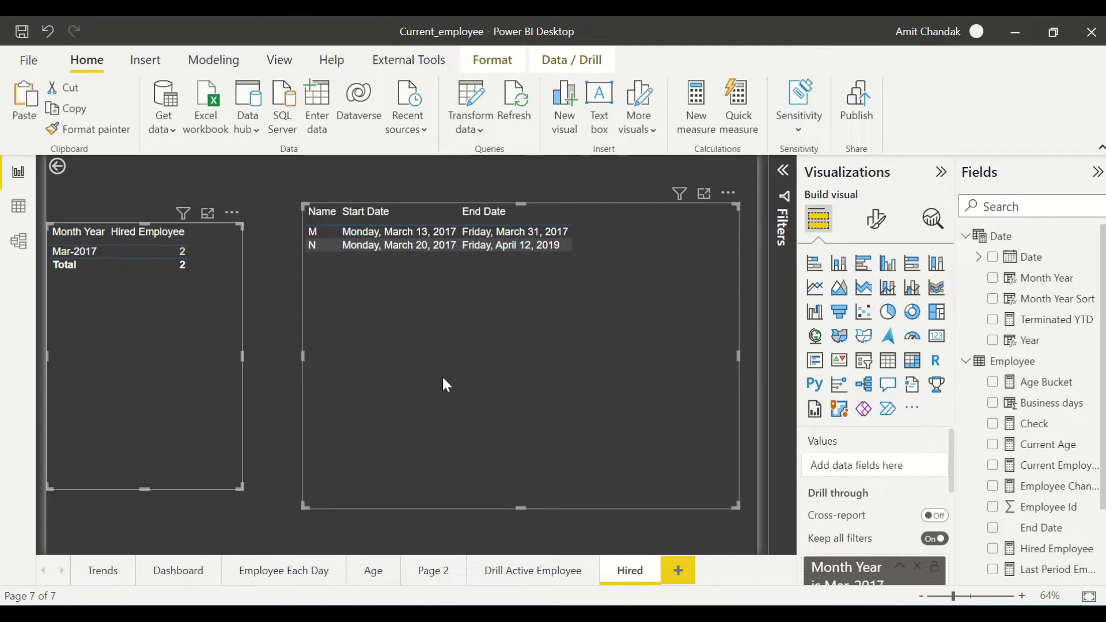
{"action": "left_click", "coordinate": [678, 571]}
{"action": "double_click", "coordinate": [683, 572]}
{"action": "type", "text": "Term"}
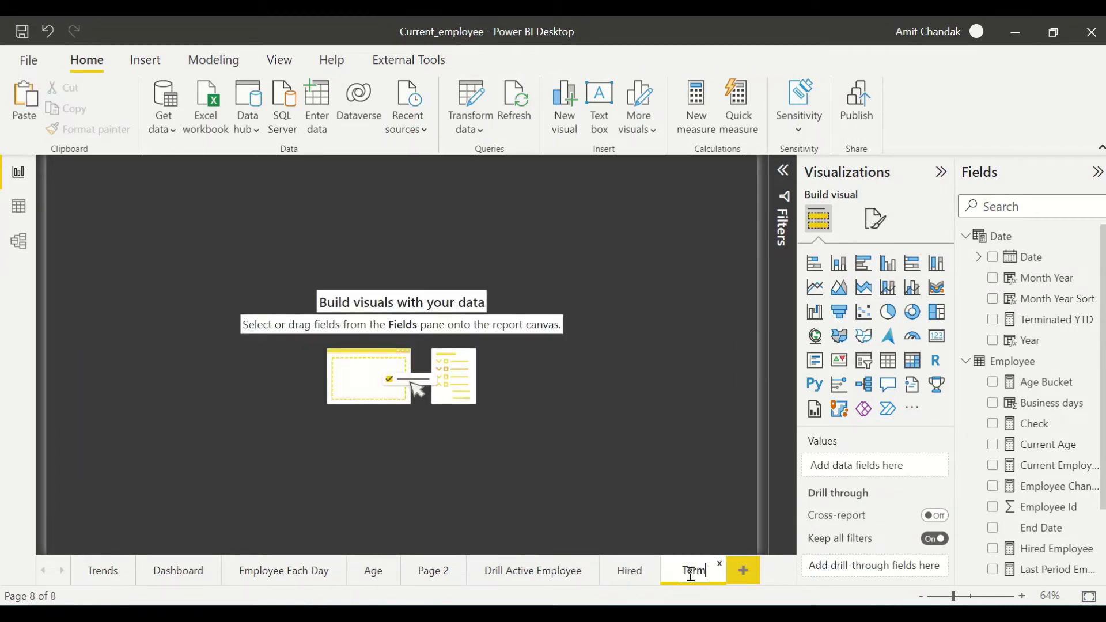
{"action": "type", "text": "inated"}
{"action": "key", "text": "Return"}
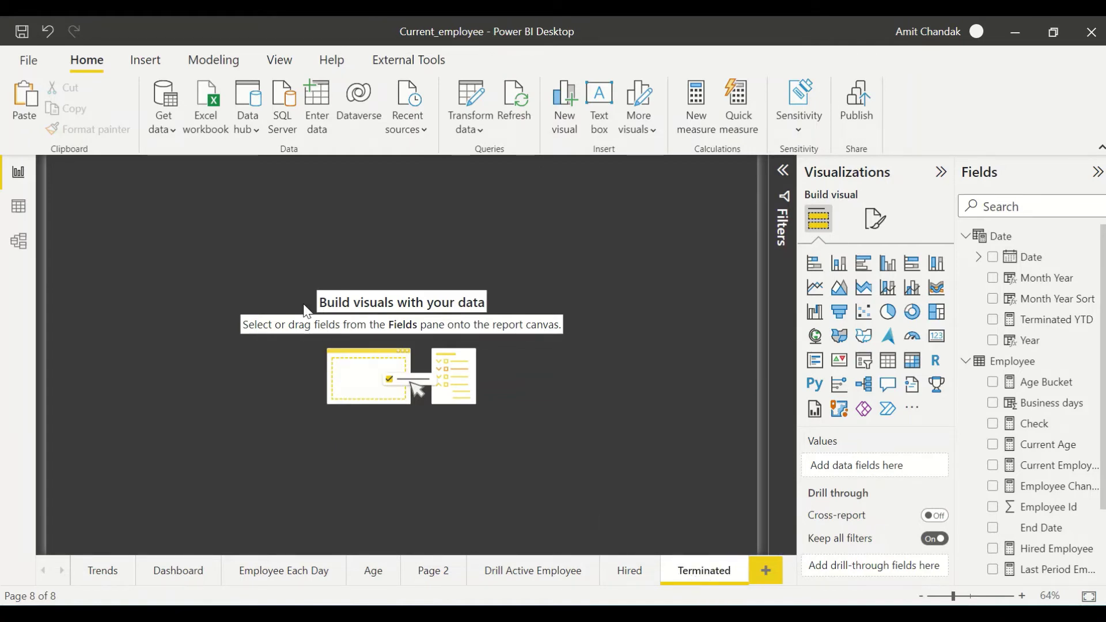
{"action": "key", "text": "ctrl+v"}
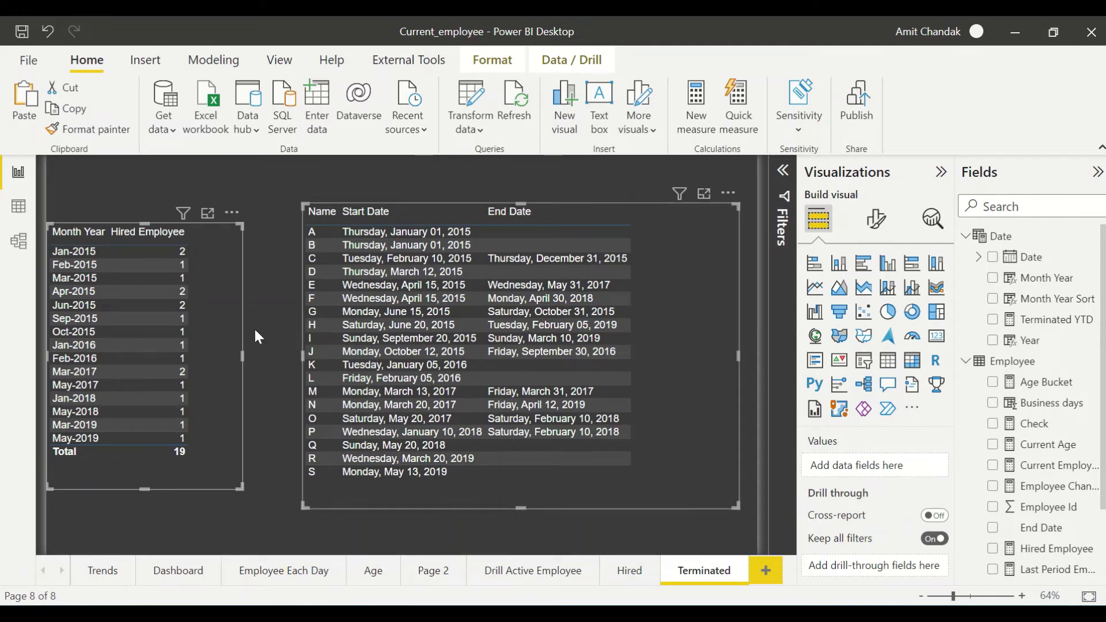
- Add the Terminated Employees measure to the monthly table on the Terminated page, after Hired Employee
{"action": "left_click", "coordinate": [228, 329]}
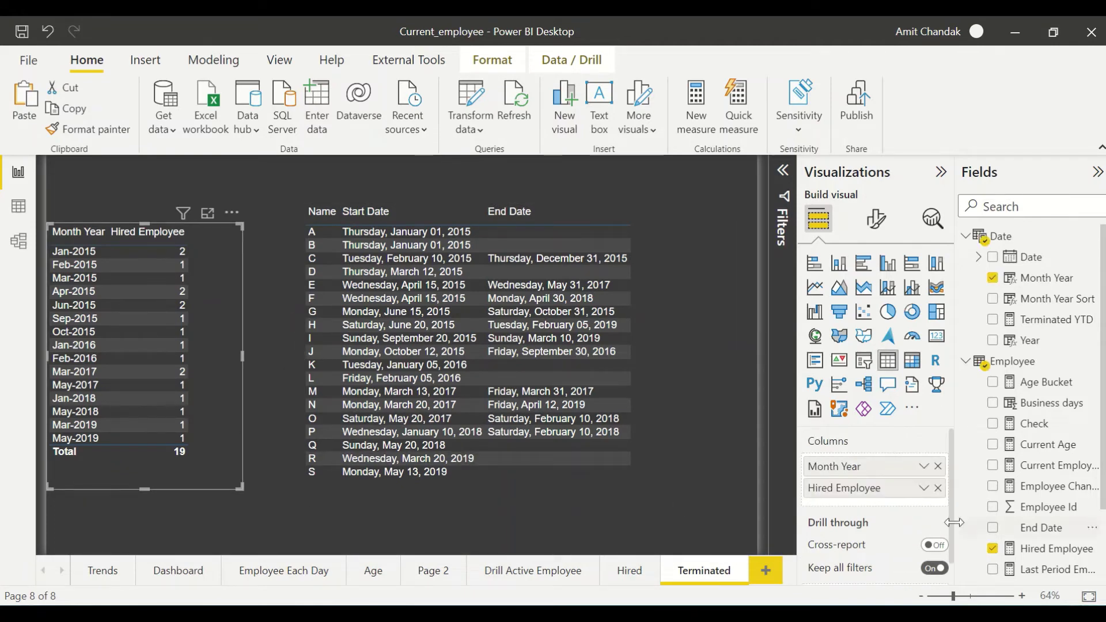
{"action": "scroll", "coordinate": [1066, 478], "scroll_direction": "down", "scroll_amount": 3}
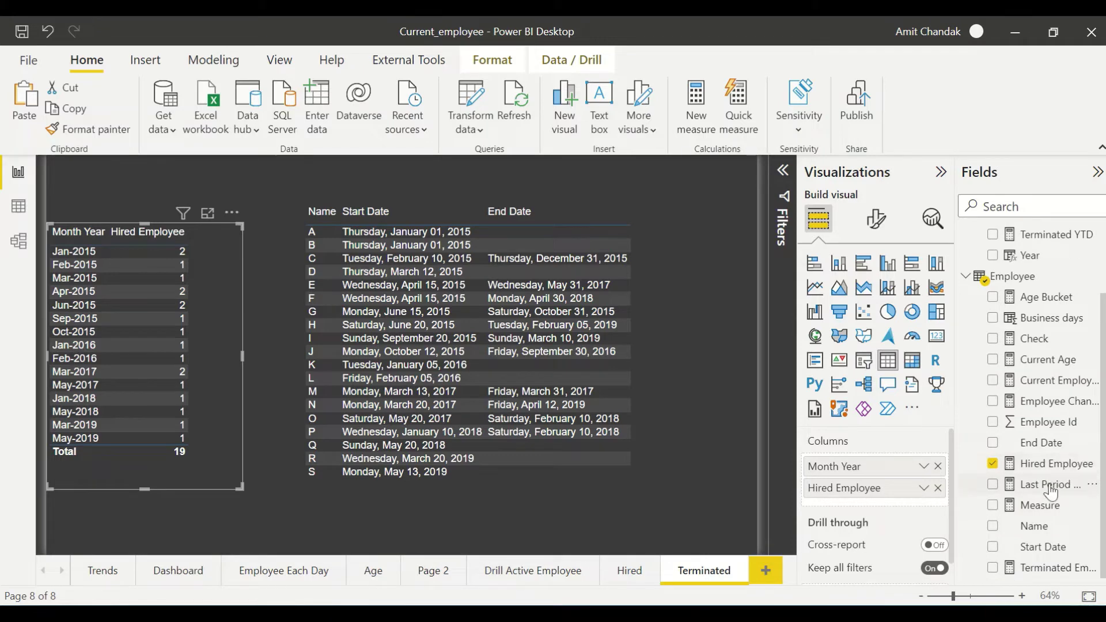
{"action": "left_click_drag", "start_coordinate": [1045, 569], "coordinate": [893, 508]}
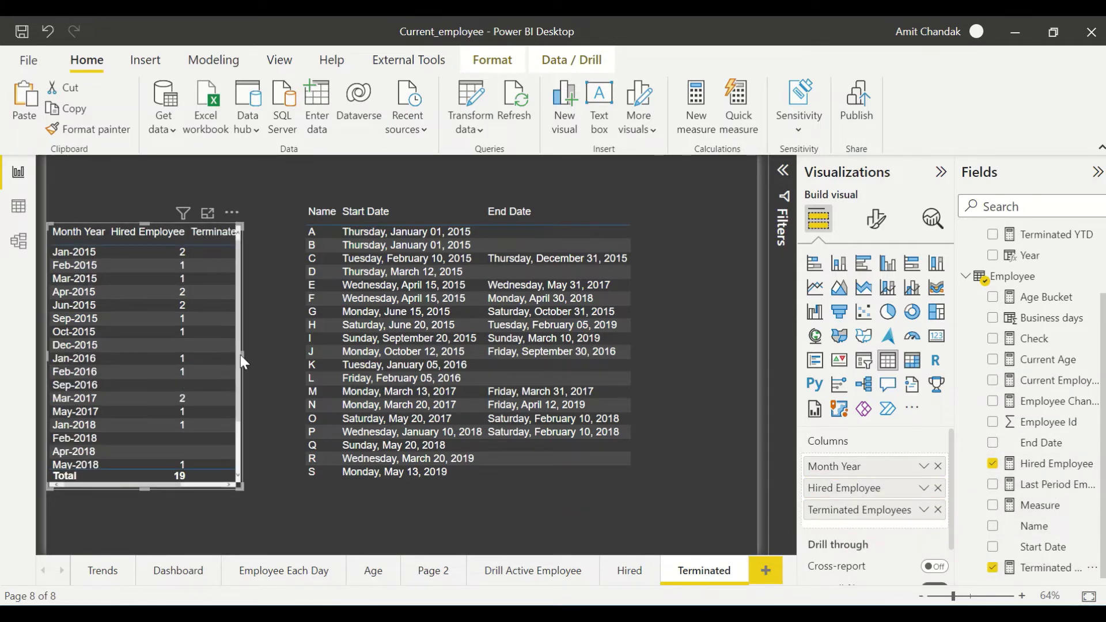
- Widen the monthly table to fit its three columns and shift the employee name table to make room
{"action": "left_click_drag", "start_coordinate": [241, 355], "coordinate": [297, 366]}
{"action": "left_click_drag", "start_coordinate": [644, 409], "coordinate": [662, 408]}
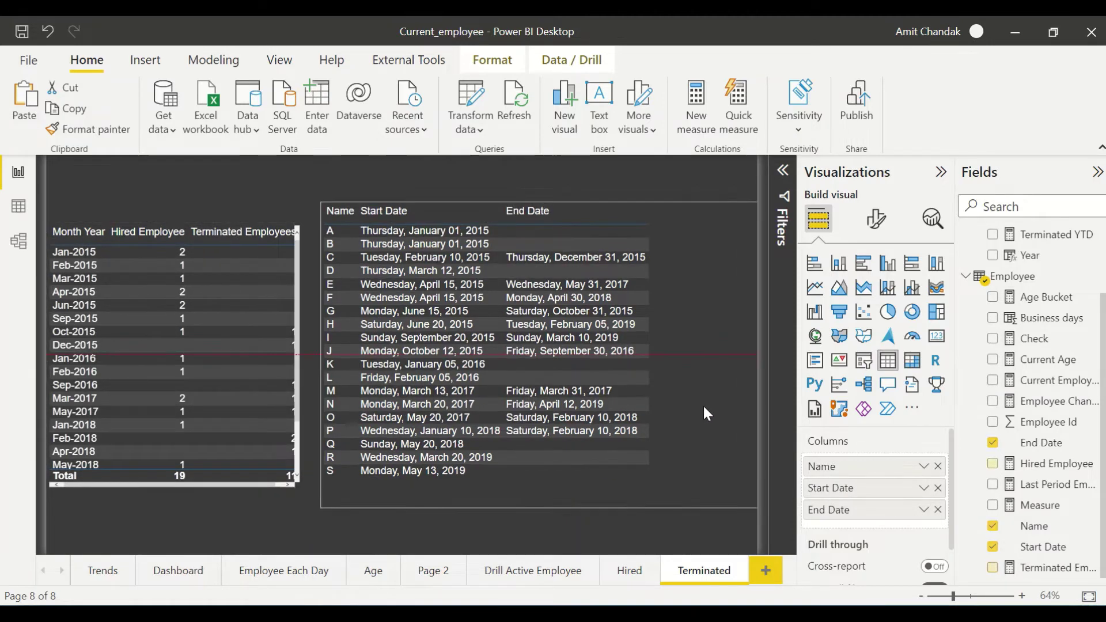
{"action": "left_click", "coordinate": [299, 374]}
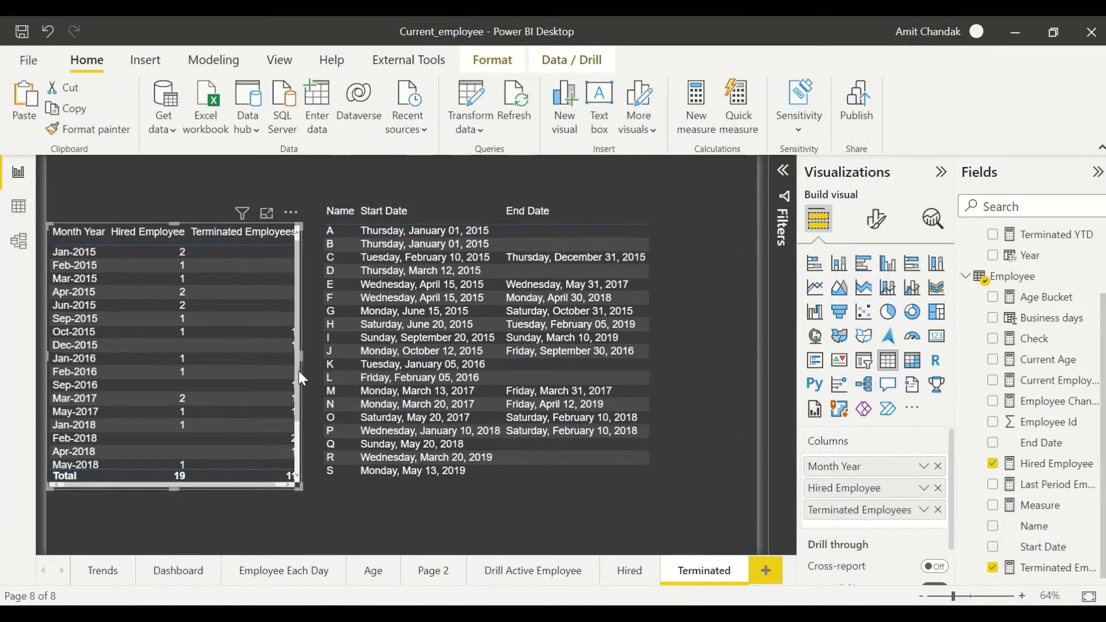
{"action": "left_click", "coordinate": [302, 354]}
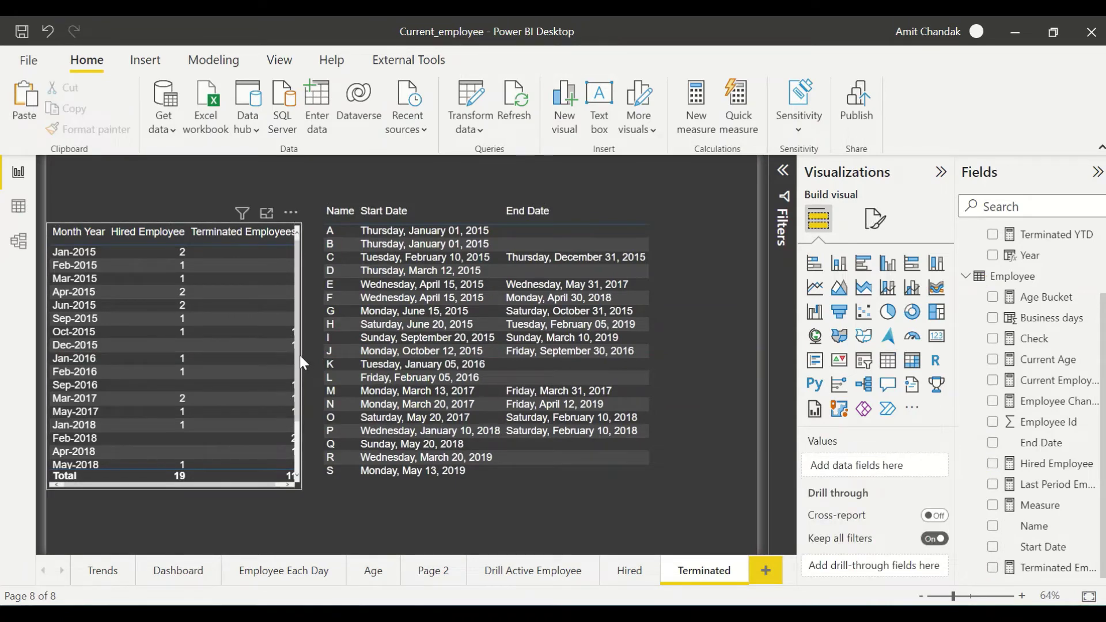
{"action": "left_click", "coordinate": [303, 355]}
{"action": "mouse_move", "coordinate": [303, 355]}
{"action": "left_mouse_down"}
{"action": "mouse_move", "coordinate": [322, 358]}
{"action": "mouse_move", "coordinate": [311, 357]}
{"action": "left_mouse_up"}
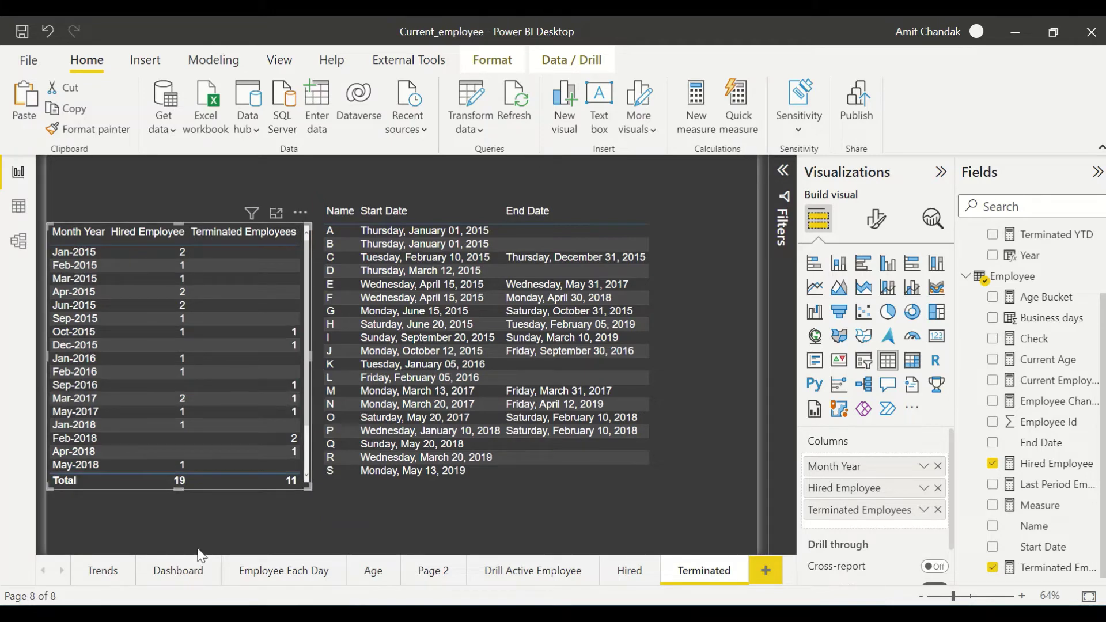
- Set Month Year as the drill-through field of the Terminated page
{"action": "left_click", "coordinate": [113, 573]}
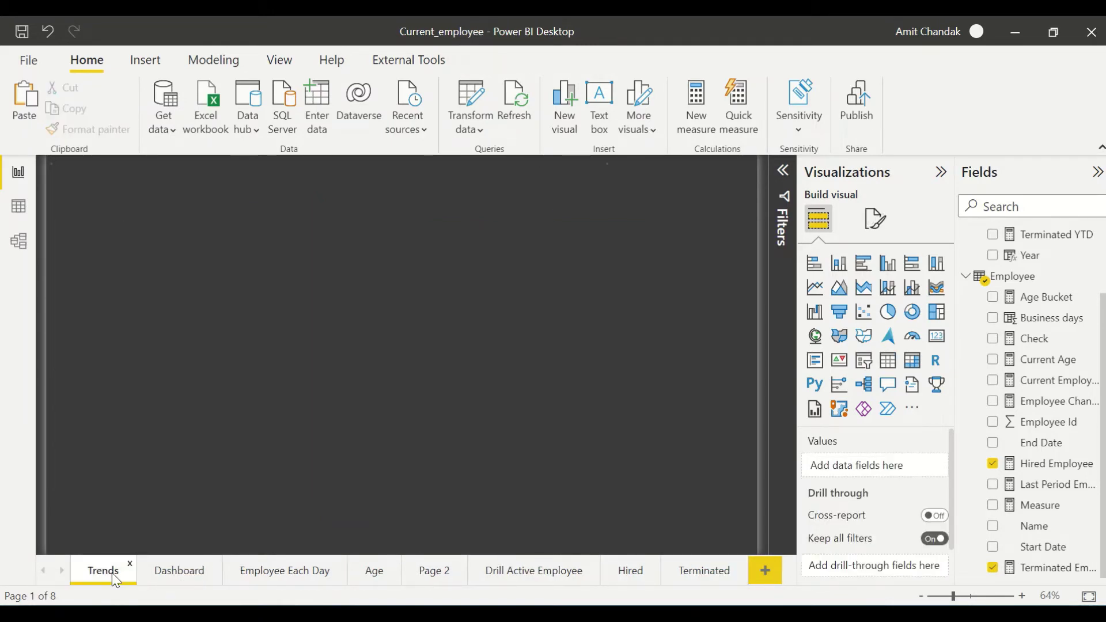
{"action": "left_click", "coordinate": [707, 574]}
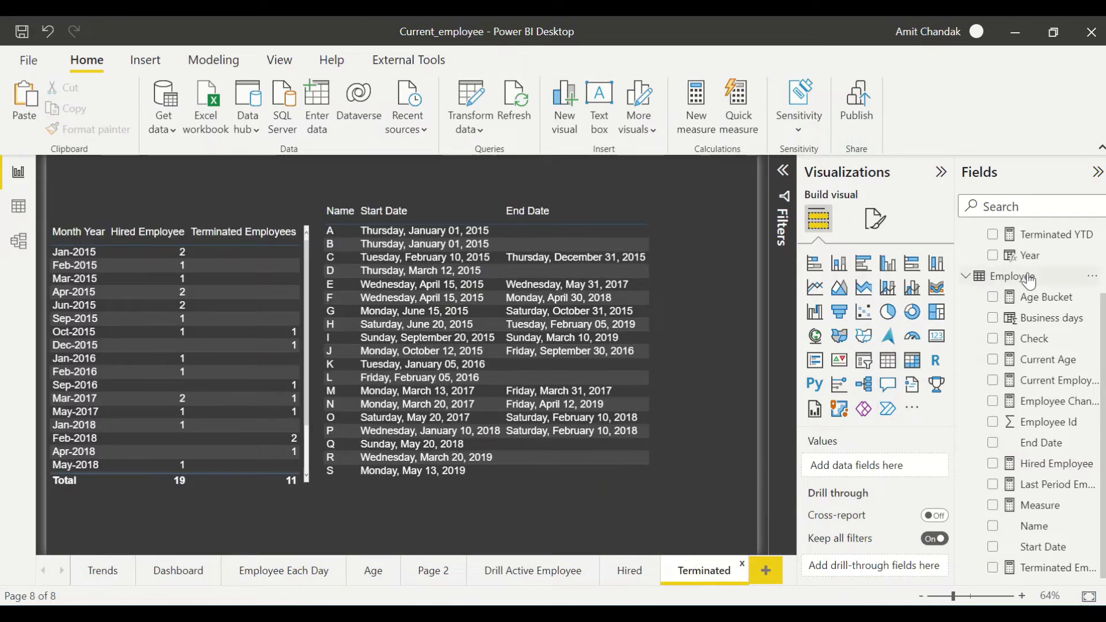
{"action": "scroll", "coordinate": [1011, 288], "scroll_direction": "up", "scroll_amount": 2}
{"action": "left_click_drag", "start_coordinate": [1035, 278], "coordinate": [877, 568]}
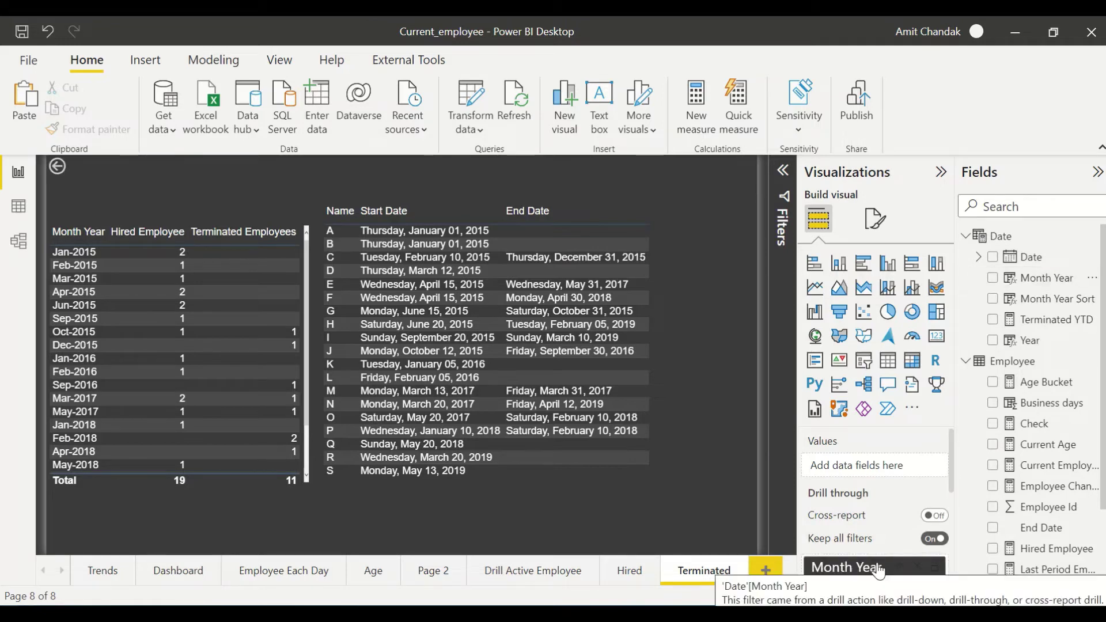
- Drill through from the Oct-2015 row of the Trends table to the Terminated page
{"action": "left_click", "coordinate": [114, 573]}
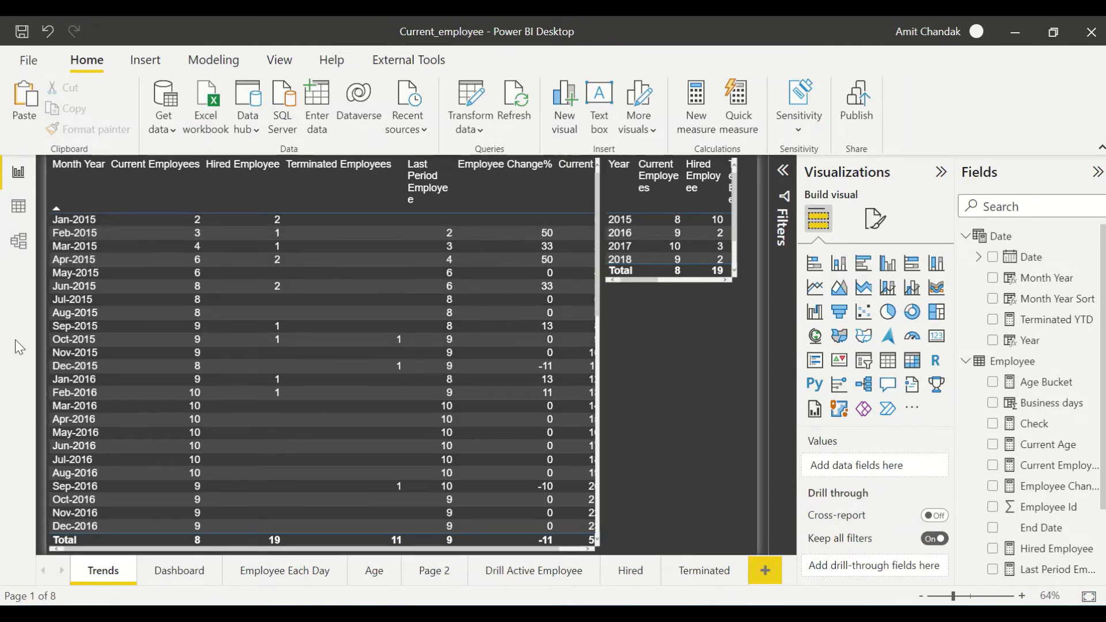
{"action": "right_click", "coordinate": [72, 344]}
{"action": "mouse_move", "coordinate": [107, 414]}
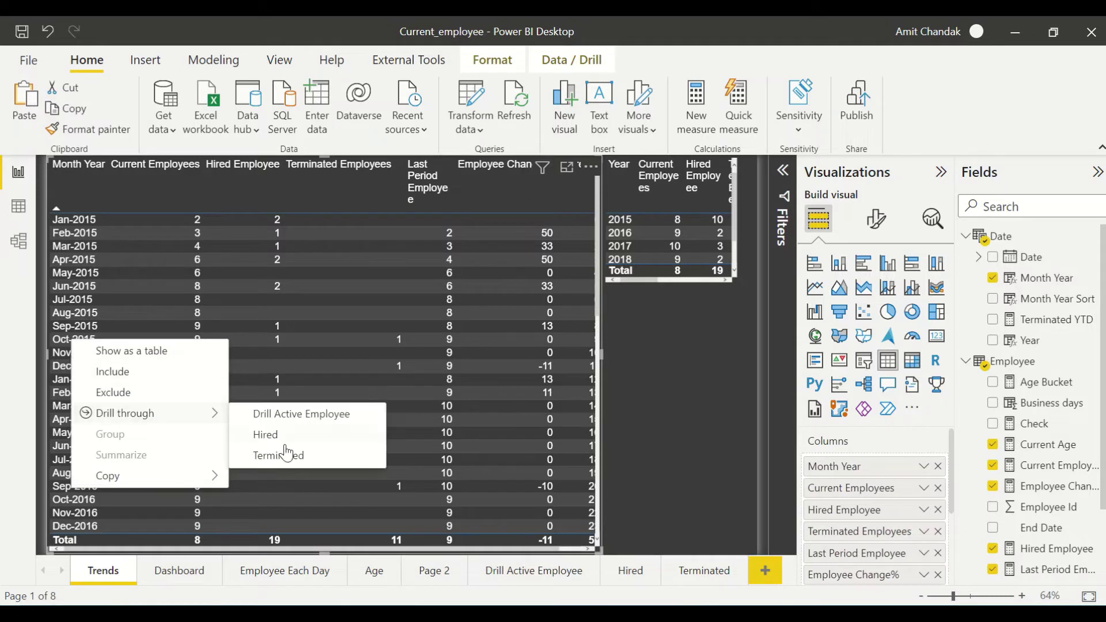
{"action": "left_click", "coordinate": [285, 454]}
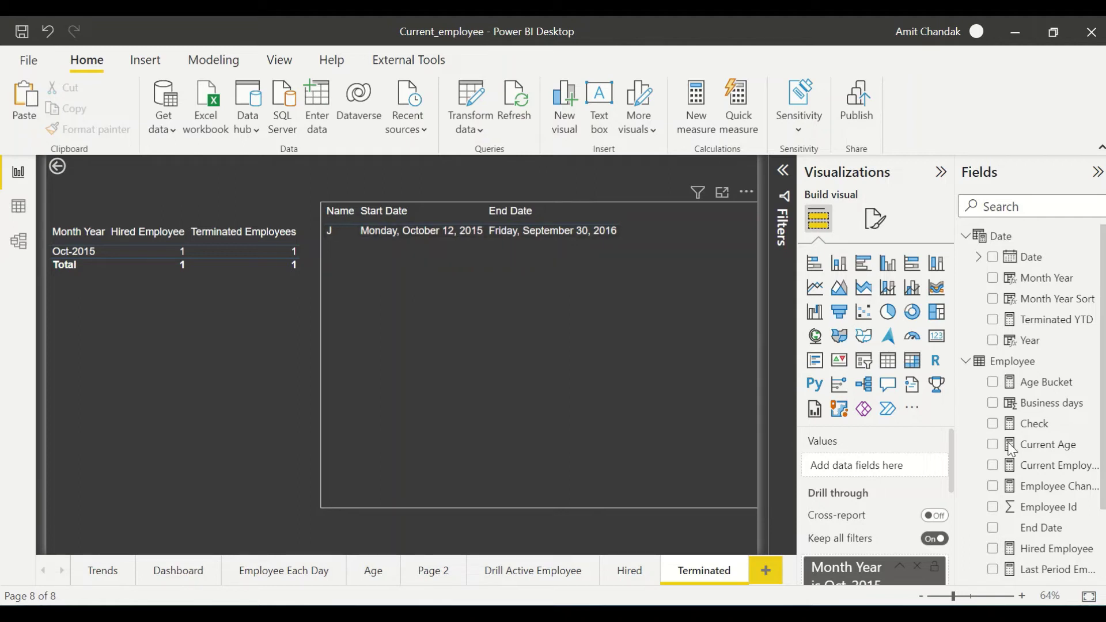
- Add the Terminated Employees measure to the employee name table on the Terminated page, and return to the Trends page
{"action": "scroll", "coordinate": [1081, 552], "scroll_direction": "down", "scroll_amount": 3}
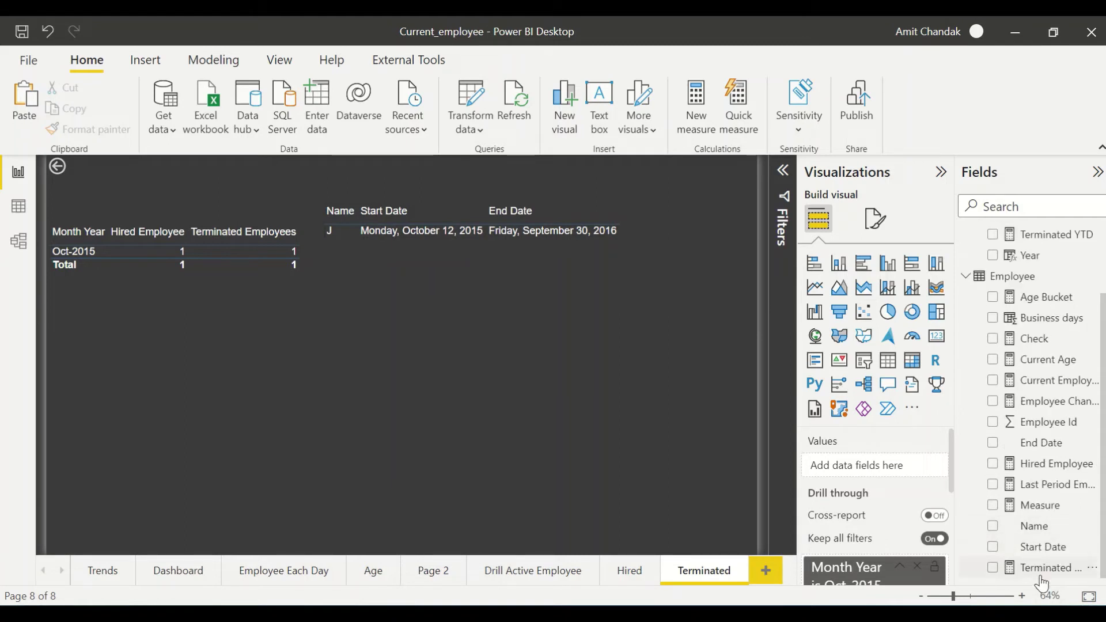
{"action": "left_click_drag", "start_coordinate": [1038, 568], "coordinate": [479, 388]}
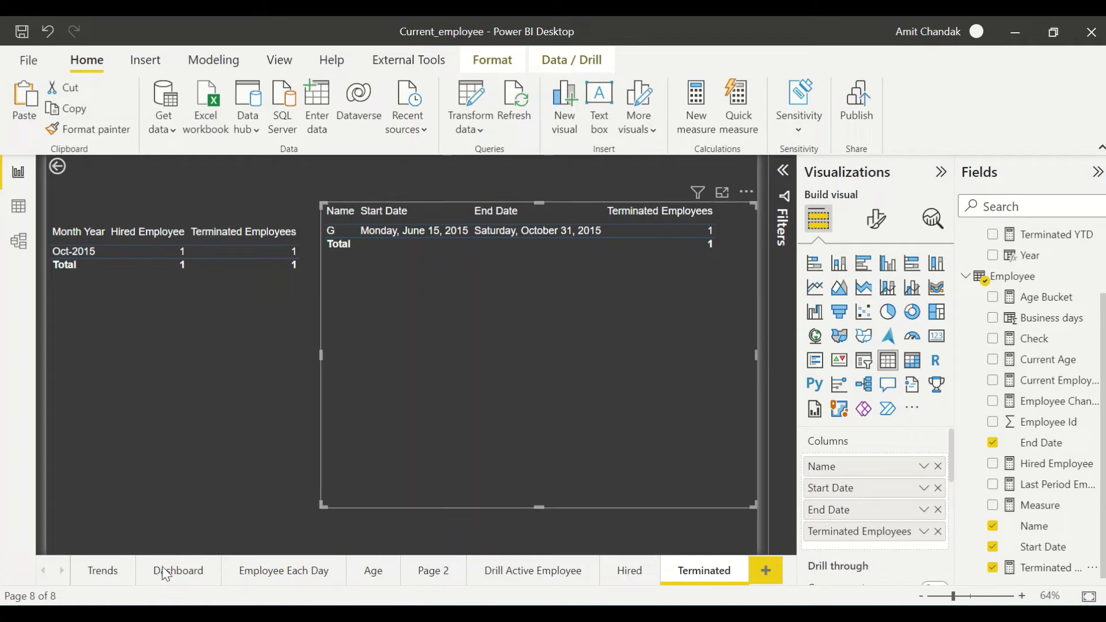
{"action": "left_click", "coordinate": [102, 577]}
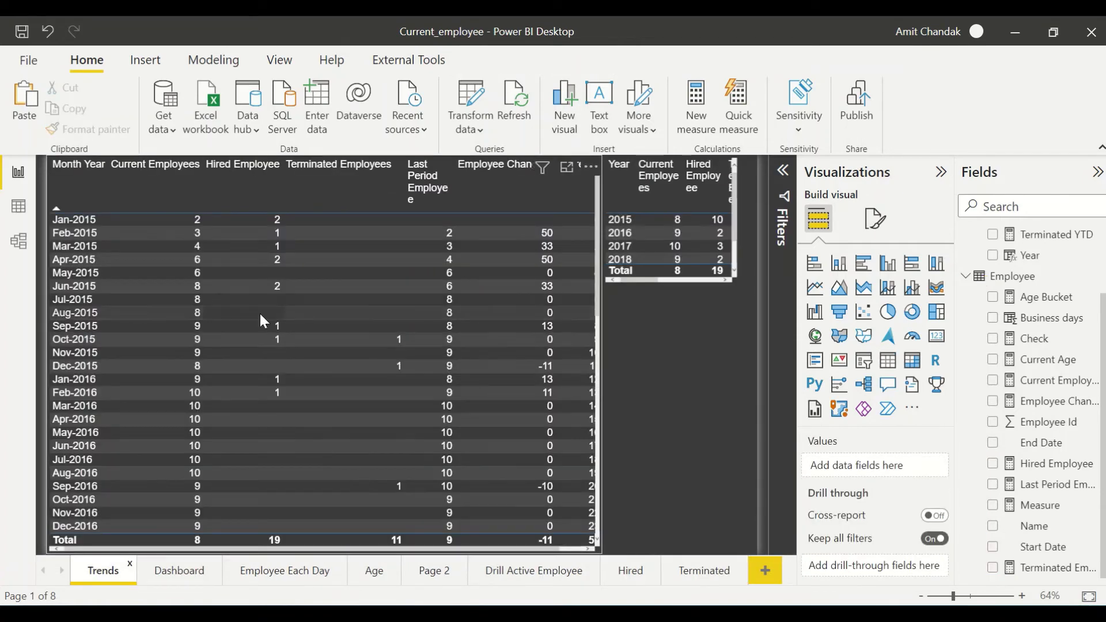
- Drill through from the Dec-2015 row of the Trends table to the Terminated page
{"action": "right_click", "coordinate": [79, 364]}
{"action": "mouse_move", "coordinate": [137, 447]}
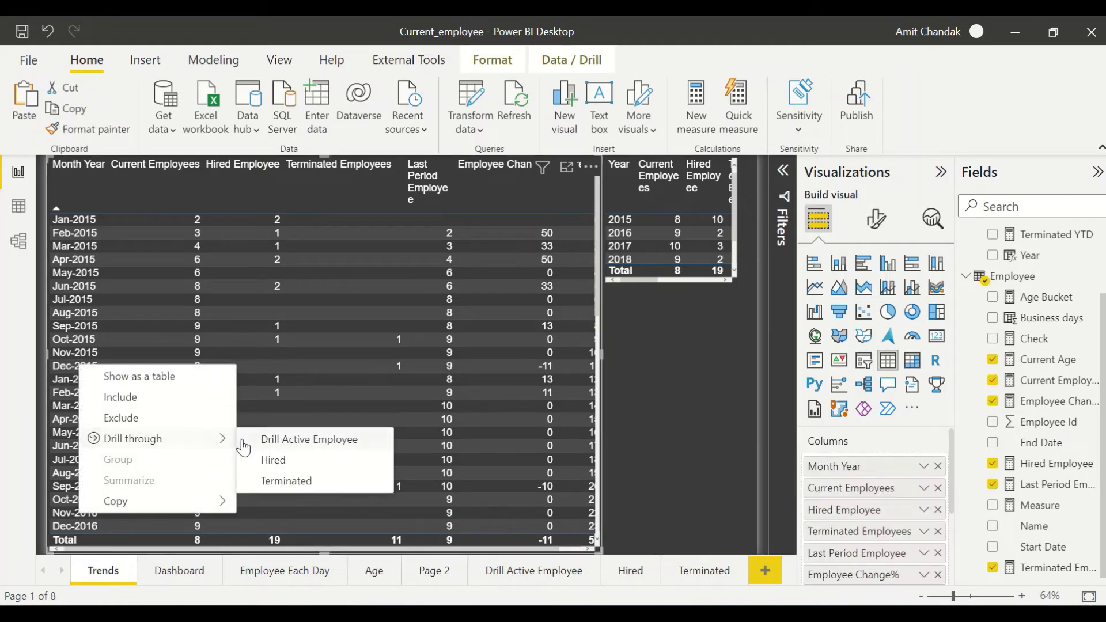
{"action": "left_click", "coordinate": [280, 484]}
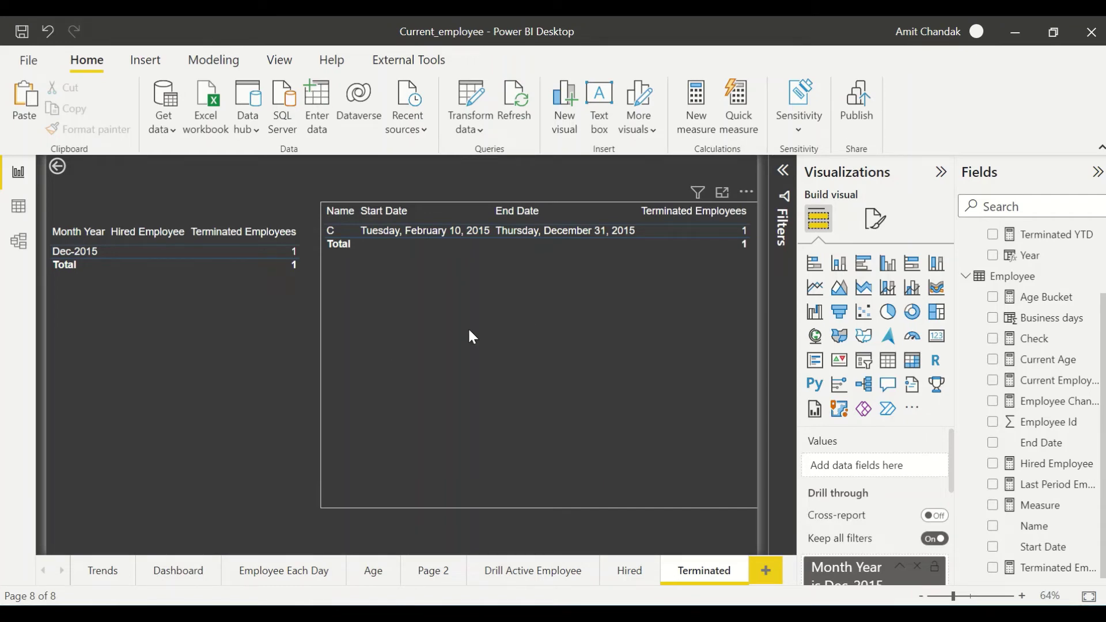
- Copy both tables from the Terminated page to a new report page named Current
{"action": "left_click", "coordinate": [208, 392]}
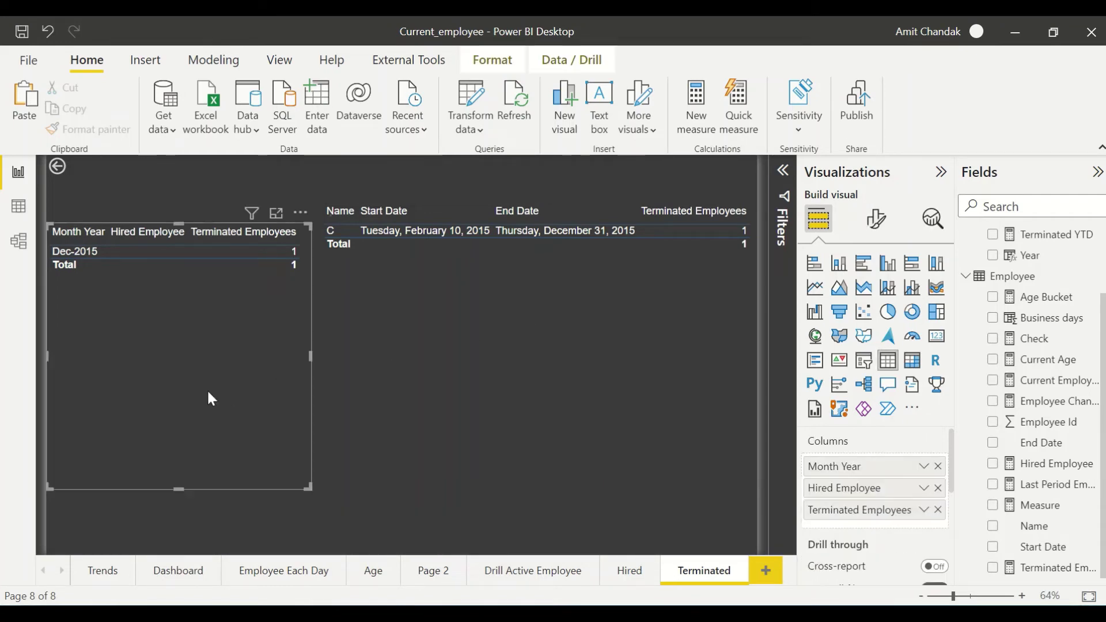
{"action": "left_click", "coordinate": [433, 426]}
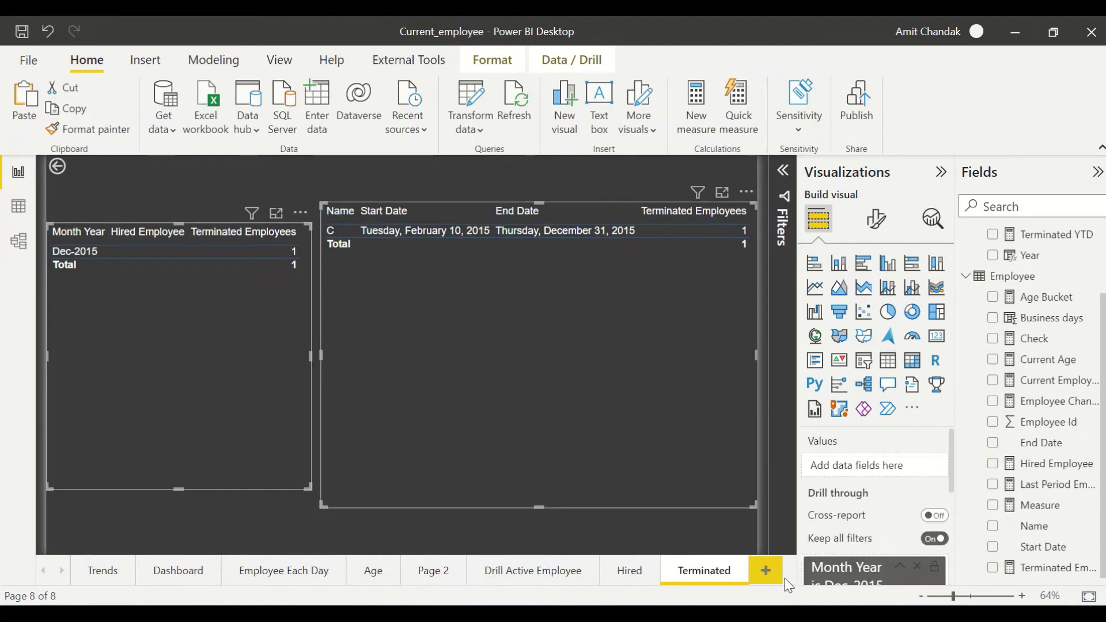
{"action": "left_click", "coordinate": [768, 572]}
{"action": "double_click", "coordinate": [718, 571]}
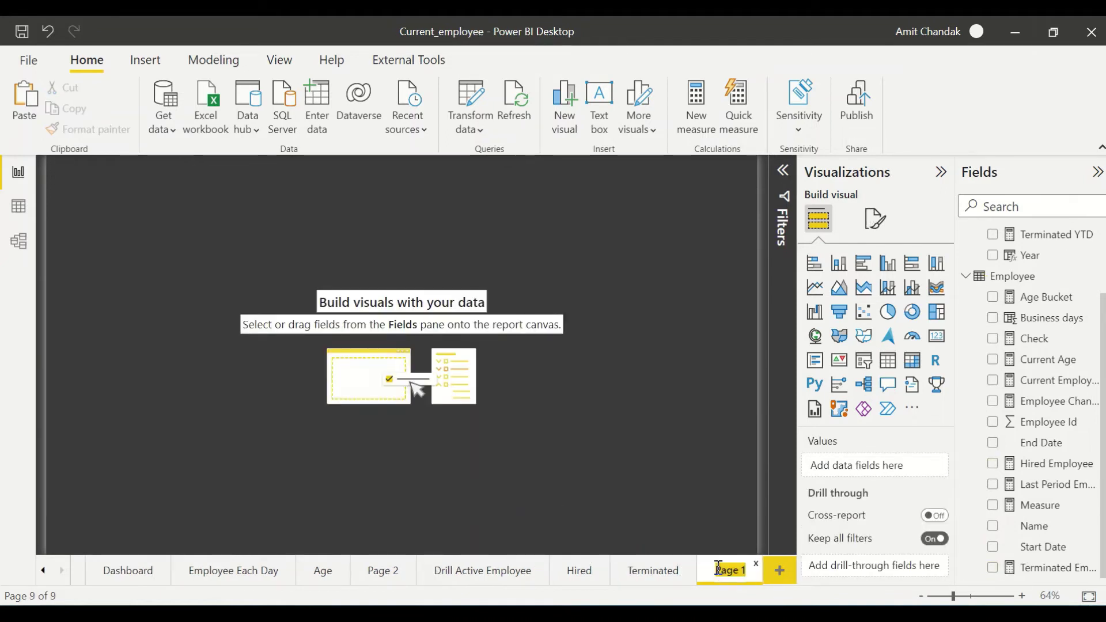
{"action": "type", "text": "qurren"}
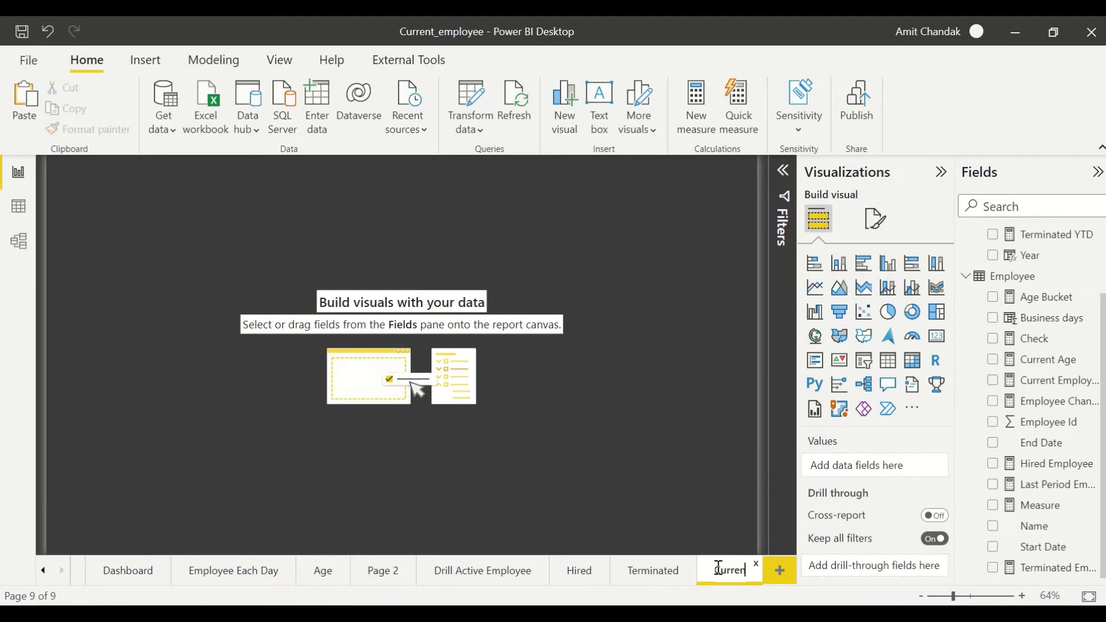
{"action": "type", "text": "t"}
{"action": "key", "text": "Return"}
{"action": "key", "text": "ctrl+v"}
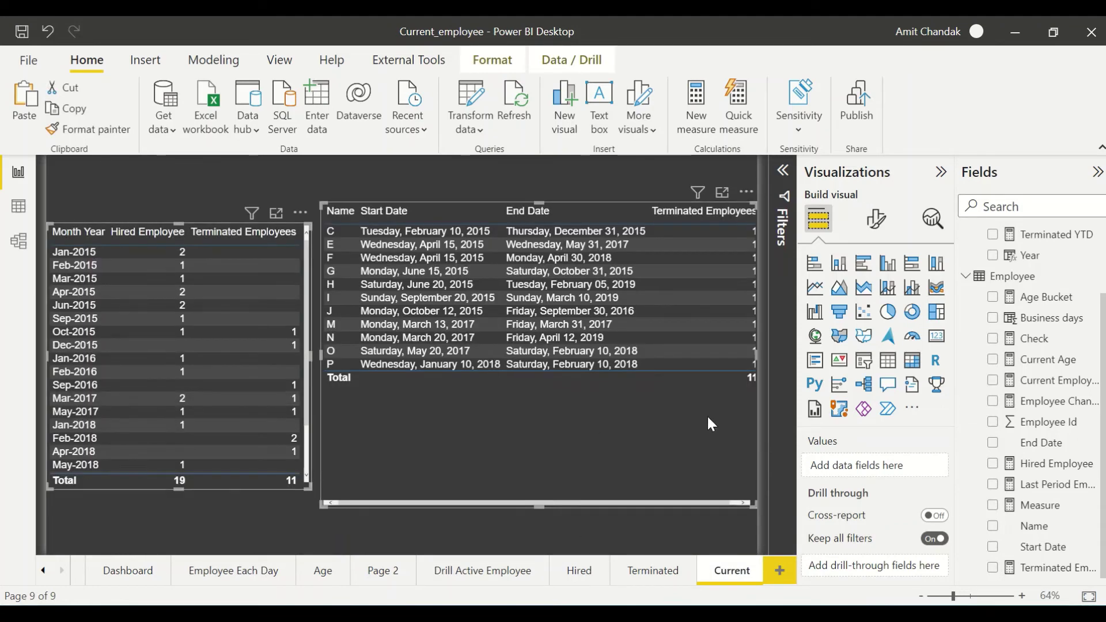
- Replace the Terminated Employees measure with Current Employees in both the monthly table and the employee name table
{"action": "left_click", "coordinate": [548, 462]}
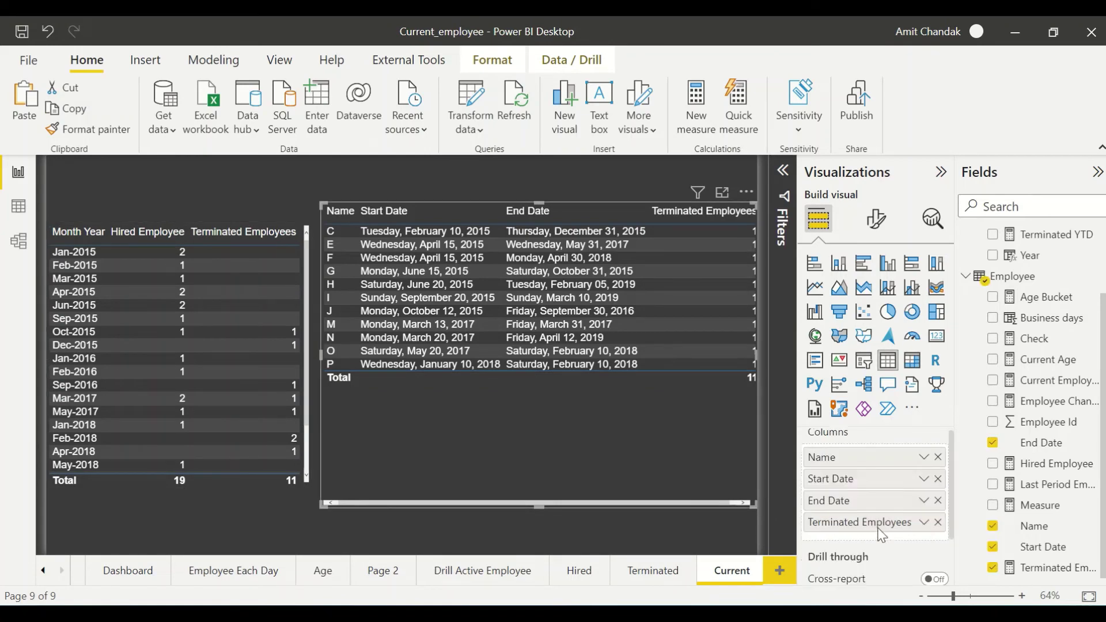
{"action": "scroll", "coordinate": [882, 534], "scroll_direction": "down", "scroll_amount": 1}
{"action": "left_click", "coordinate": [938, 484]}
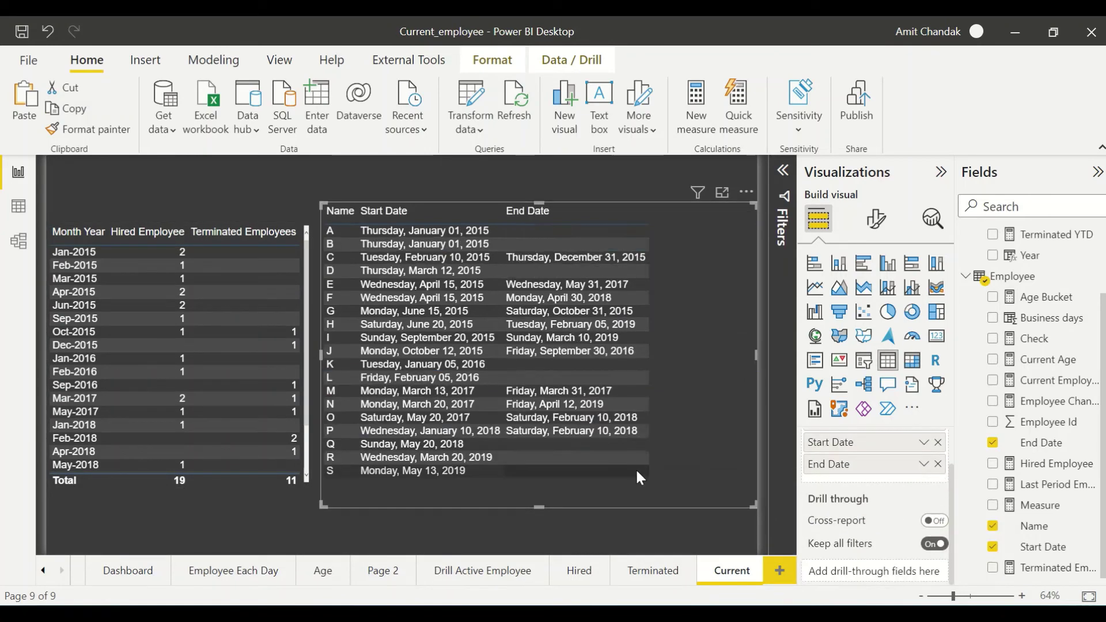
{"action": "left_click", "coordinate": [254, 483]}
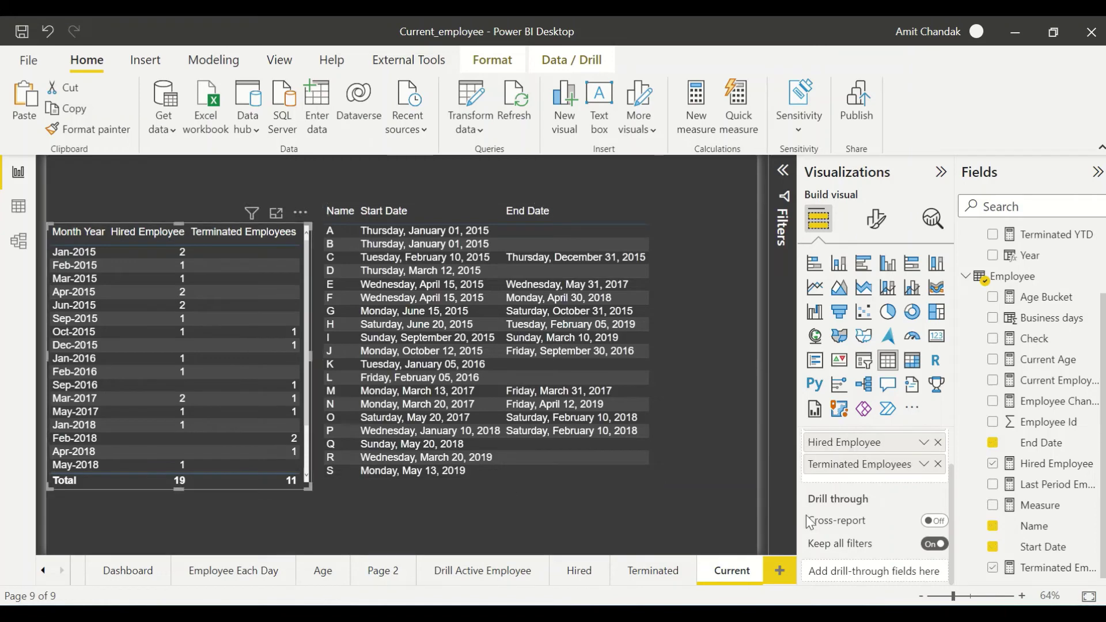
{"action": "left_click", "coordinate": [938, 464]}
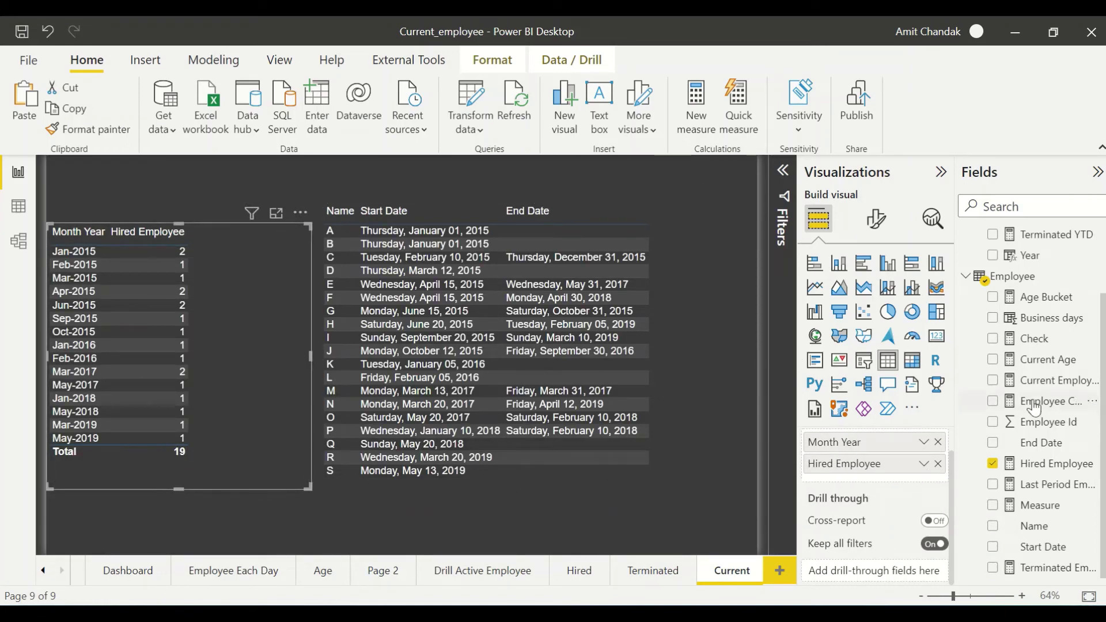
{"action": "left_click_drag", "start_coordinate": [1049, 383], "coordinate": [277, 396]}
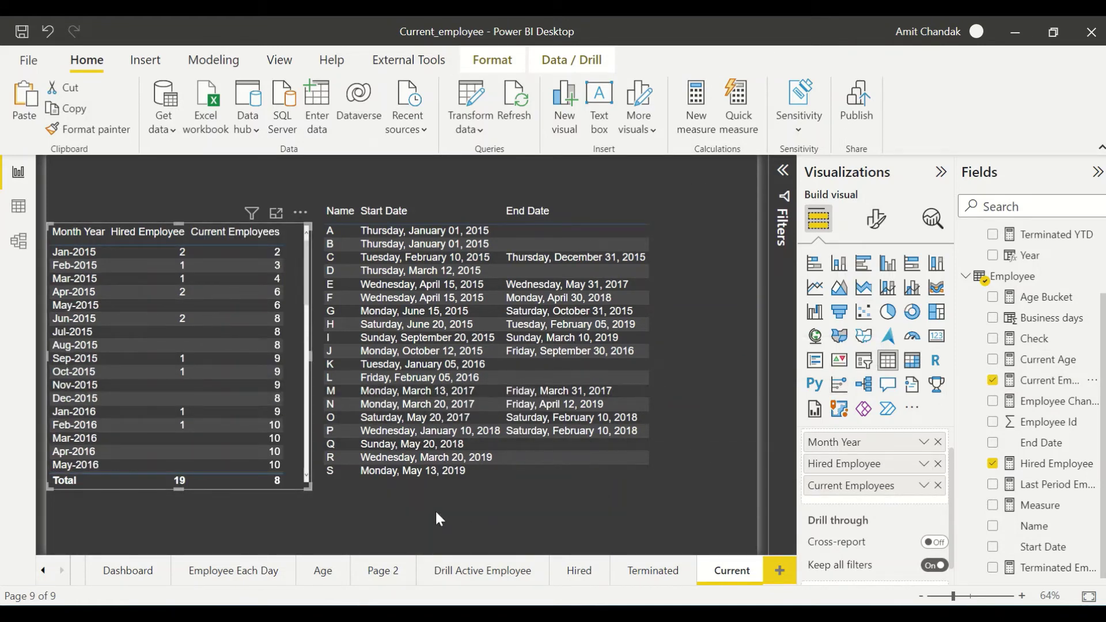
{"action": "left_click_drag", "start_coordinate": [1056, 382], "coordinate": [608, 505]}
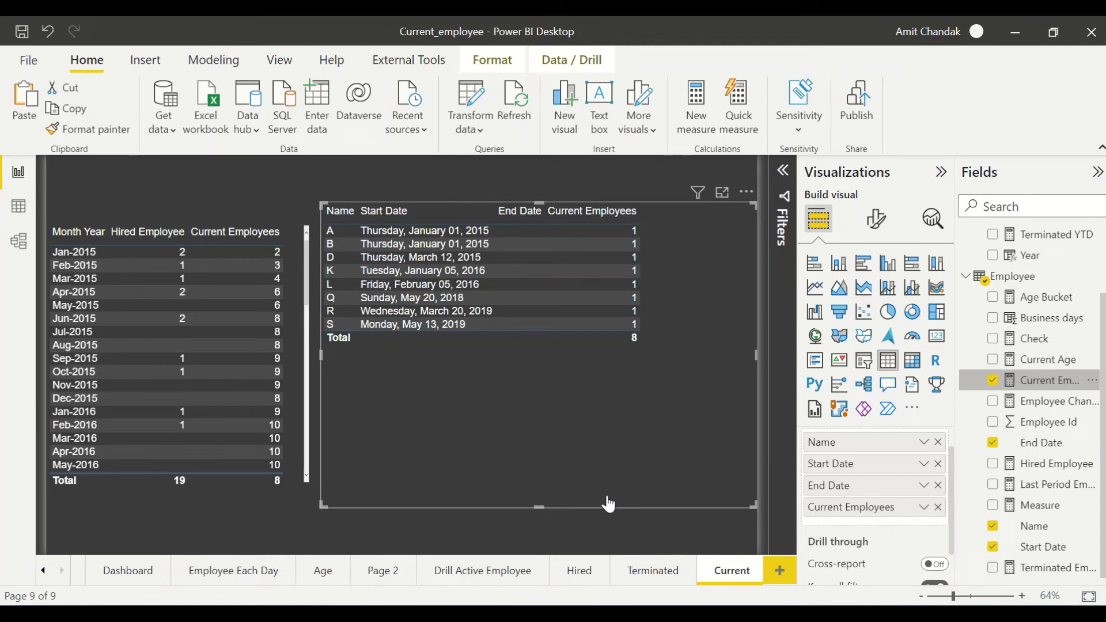
- Set Month Year as the drill-through field of the Current page
{"action": "scroll", "coordinate": [876, 499], "scroll_direction": "down", "scroll_amount": 3}
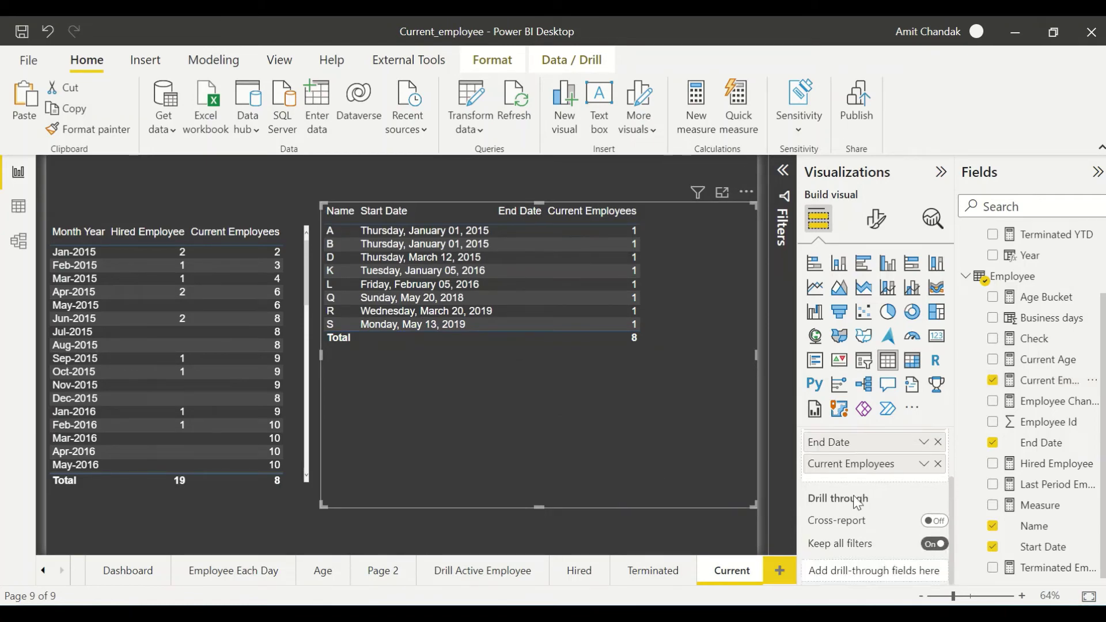
{"action": "scroll", "coordinate": [1079, 287], "scroll_direction": "up", "scroll_amount": 2}
{"action": "left_click_drag", "start_coordinate": [1055, 281], "coordinate": [898, 575]}
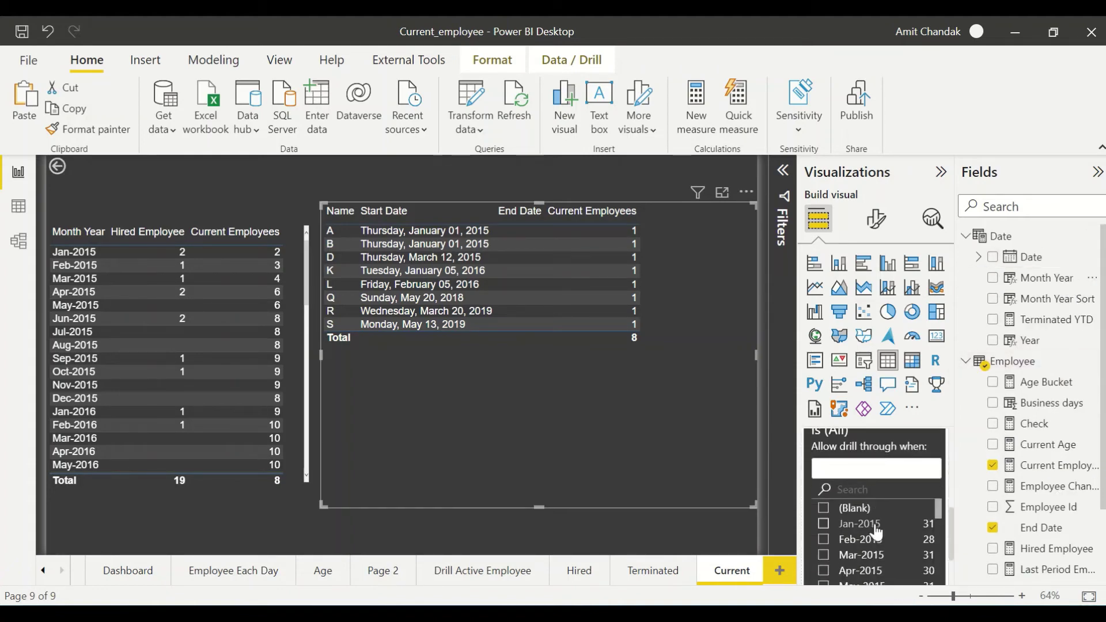
- Drill through from the Jun-2015 row of the Trends table to the Current page
{"action": "left_click", "coordinate": [43, 571]}
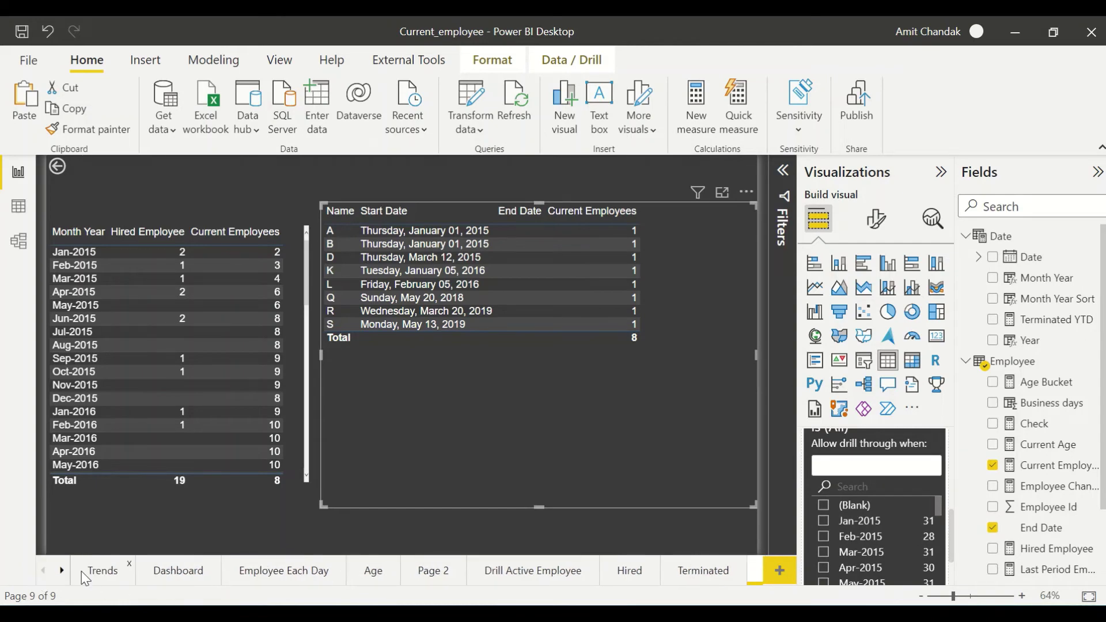
{"action": "left_click", "coordinate": [91, 575]}
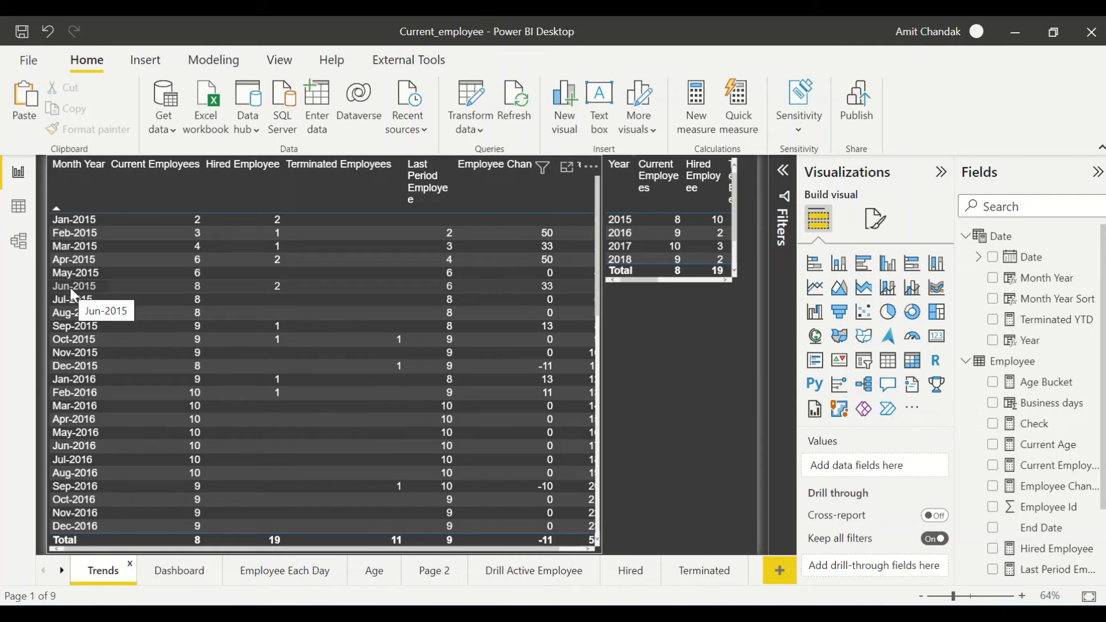
{"action": "right_click", "coordinate": [71, 288]}
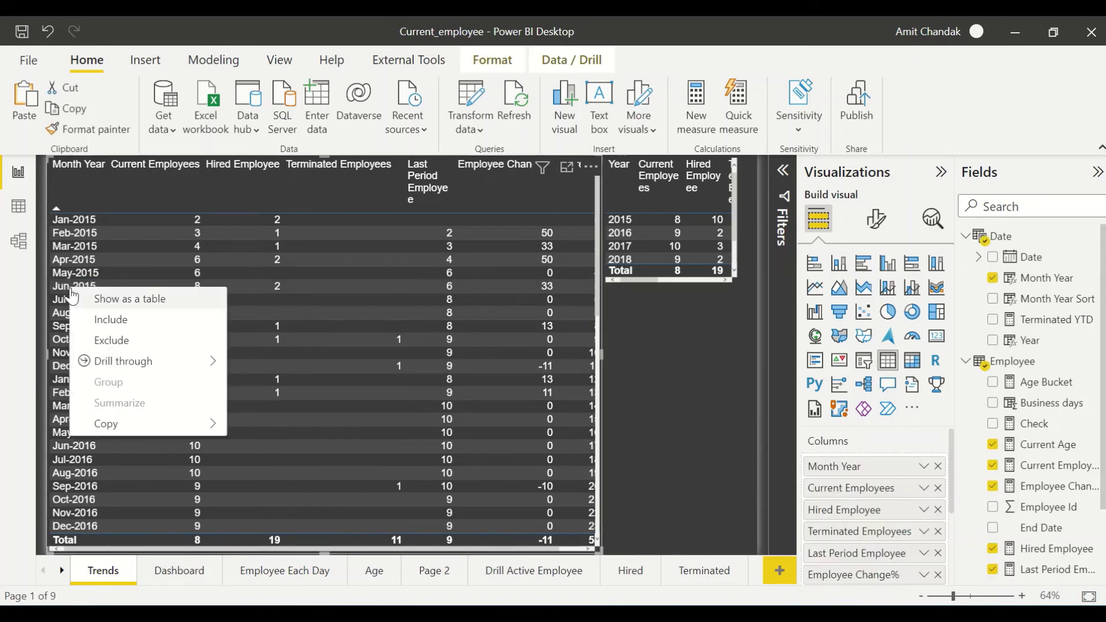
{"action": "mouse_move", "coordinate": [89, 361]}
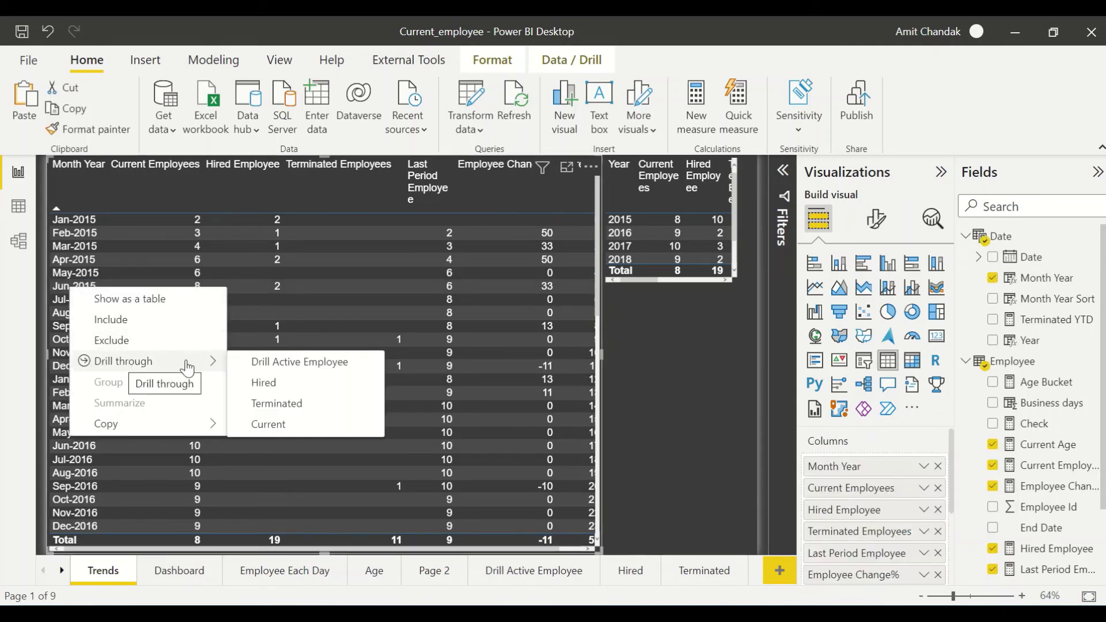
{"action": "left_click", "coordinate": [277, 424]}
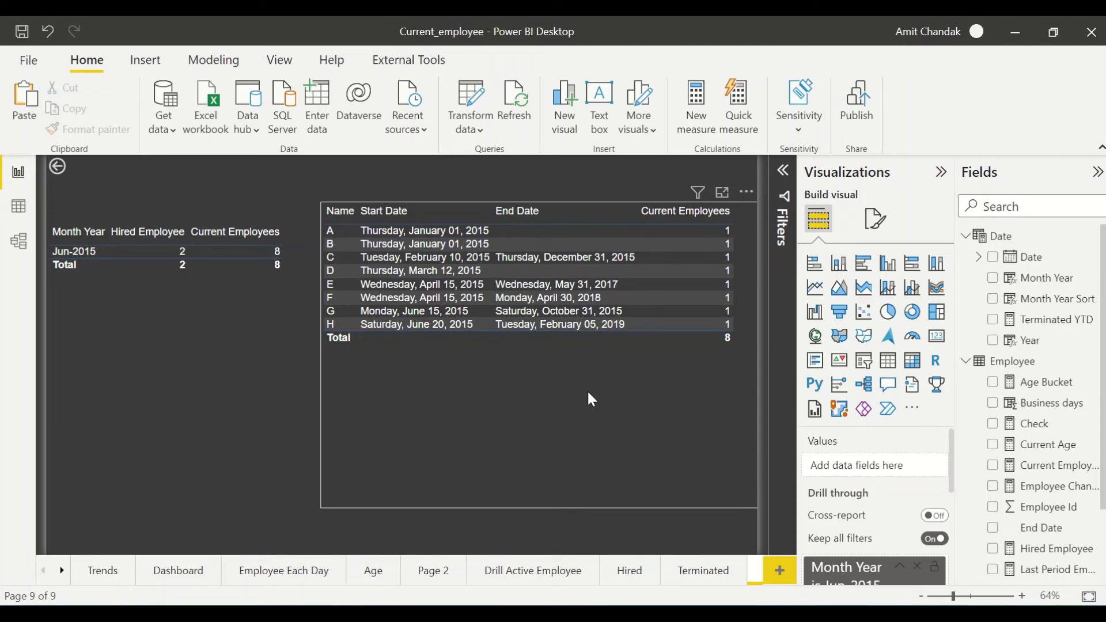
- Copy the monthly table from the Trends page to a new report page
{"action": "left_click", "coordinate": [114, 581]}
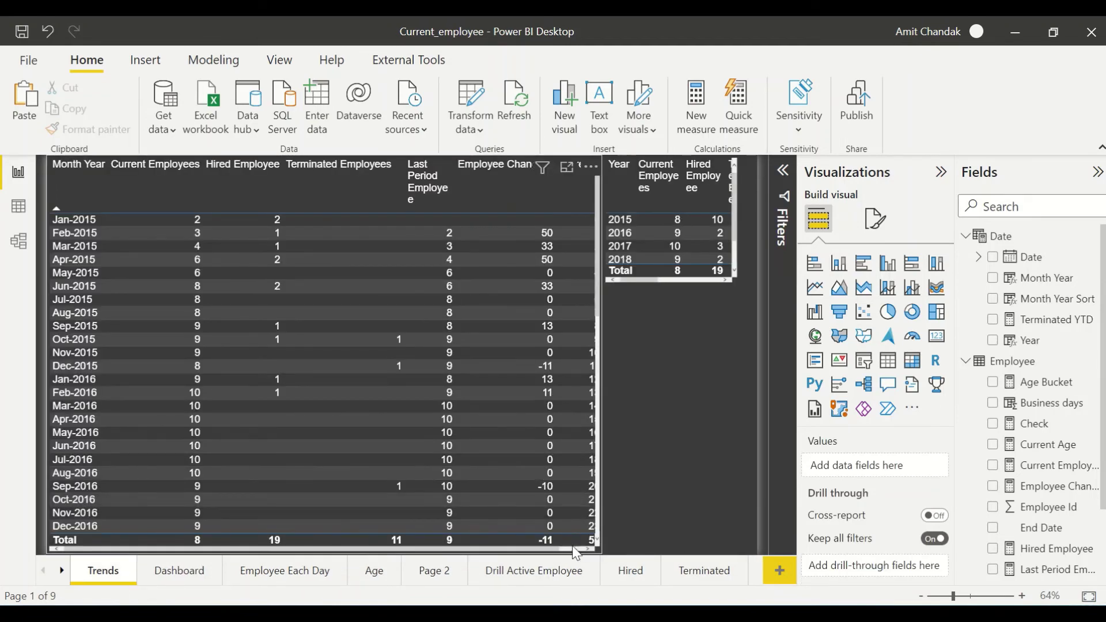
{"action": "left_click", "coordinate": [575, 554]}
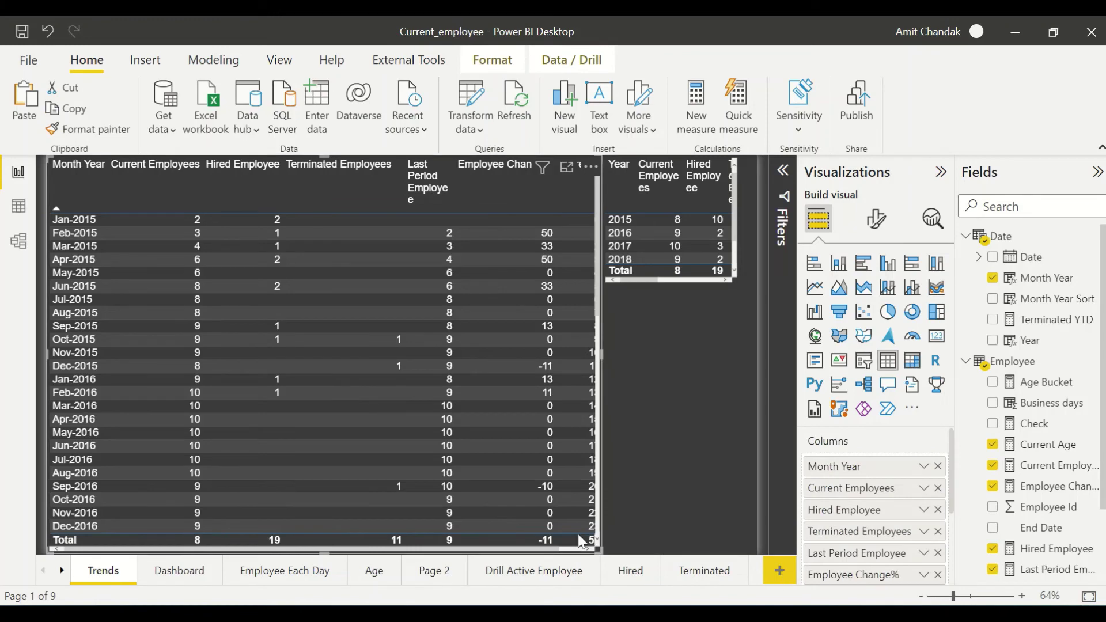
{"action": "key", "text": "ctrl+m"}
{"action": "key", "text": "ctrl+v"}
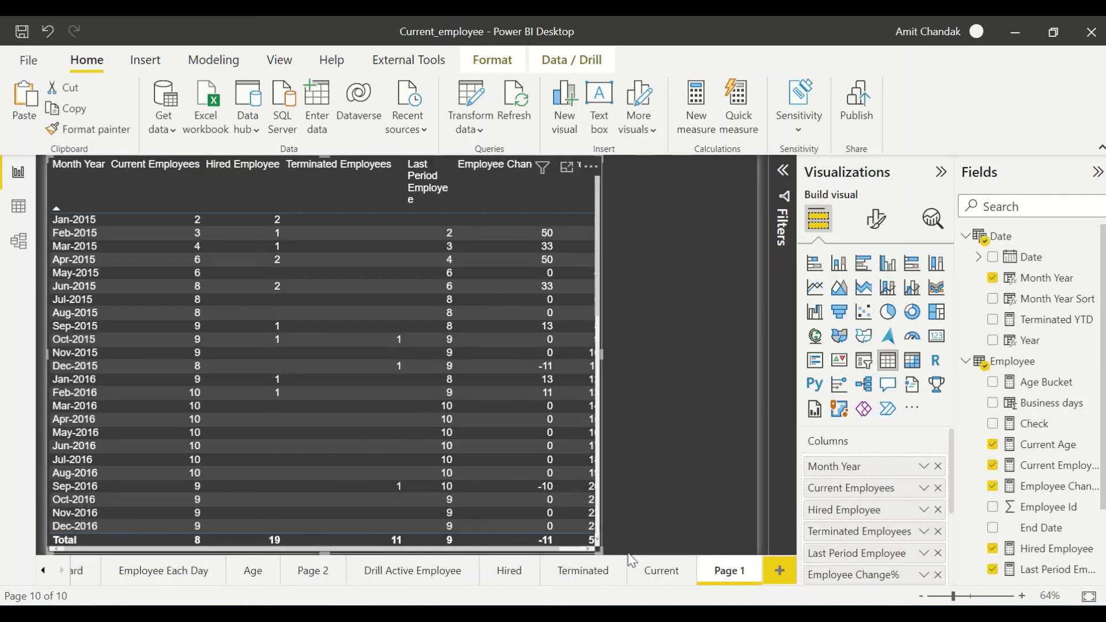
- Remove Last Period Employee and Employee Change% from the copied monthly table and narrow the table to fit its remaining columns
{"action": "left_click", "coordinate": [938, 554]}
{"action": "left_click", "coordinate": [938, 553]}
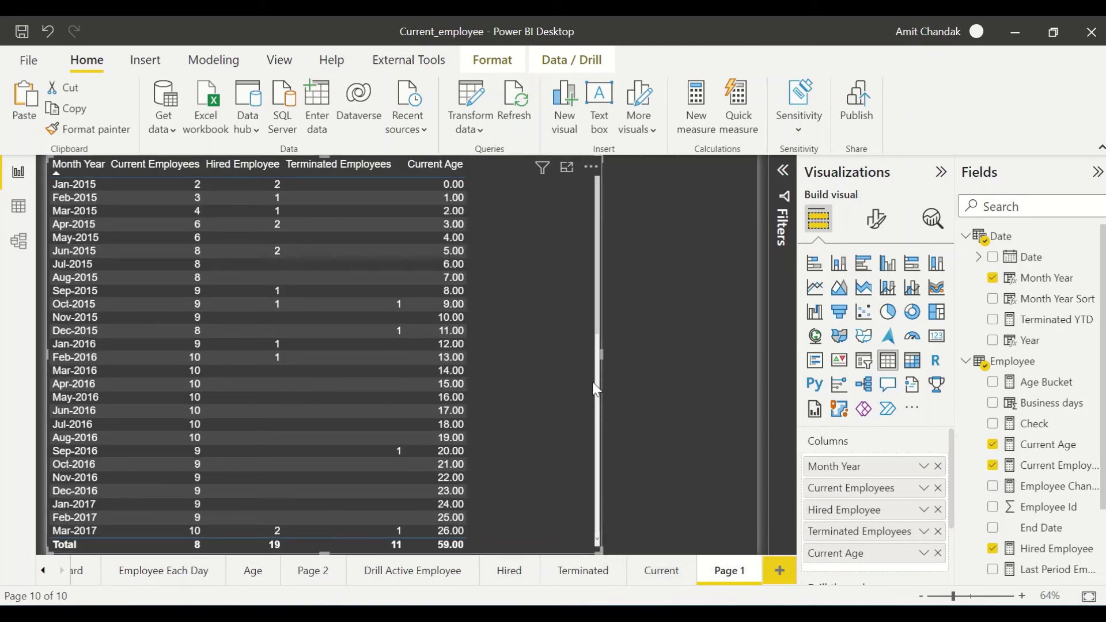
{"action": "left_click_drag", "start_coordinate": [547, 368], "coordinate": [483, 371]}
{"action": "left_click", "coordinate": [602, 324]}
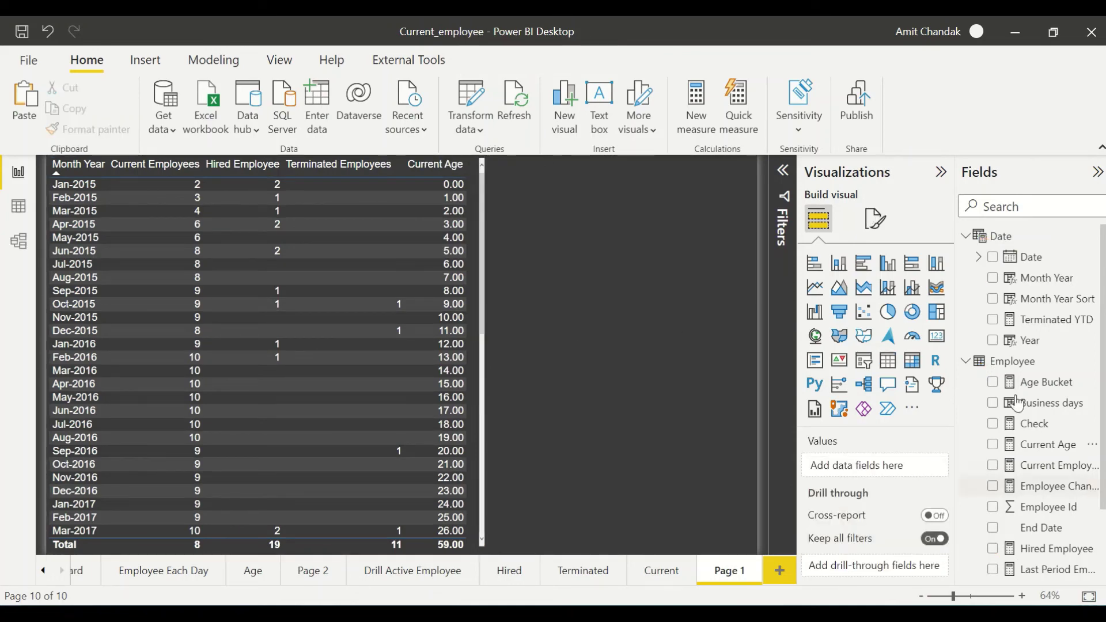
- Add a shortened table of employee Name beside the monthly table and cross-filter it by Jan-2015
{"action": "scroll", "coordinate": [1028, 440], "scroll_direction": "down", "scroll_amount": 3}
{"action": "left_click_drag", "start_coordinate": [1044, 537], "coordinate": [619, 230]}
{"action": "left_click_drag", "start_coordinate": [626, 554], "coordinate": [605, 282]}
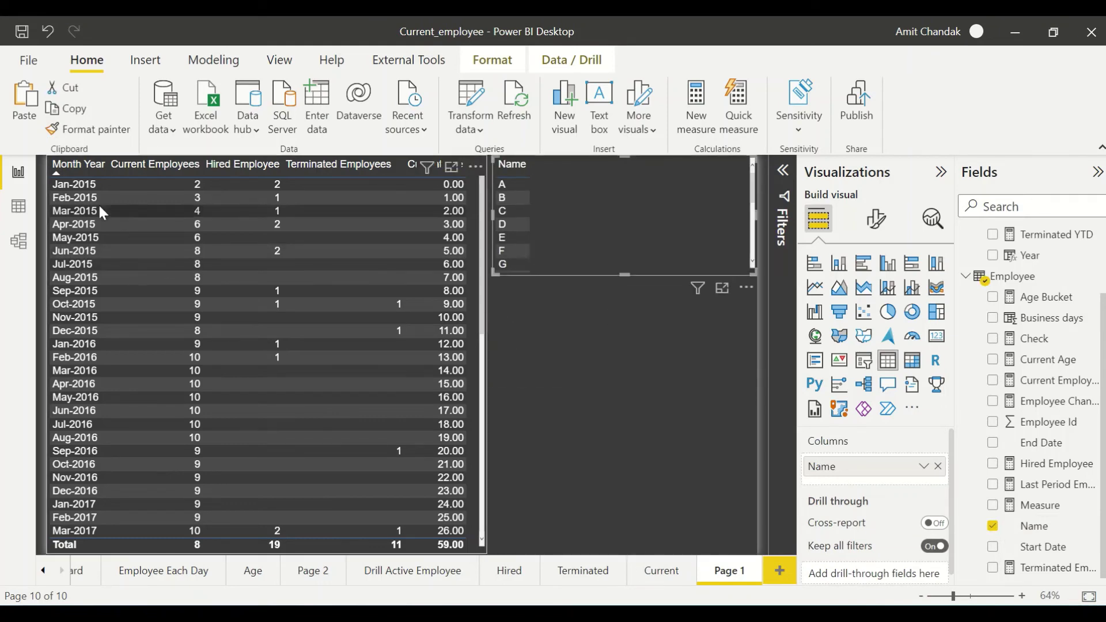
{"action": "left_click", "coordinate": [74, 189]}
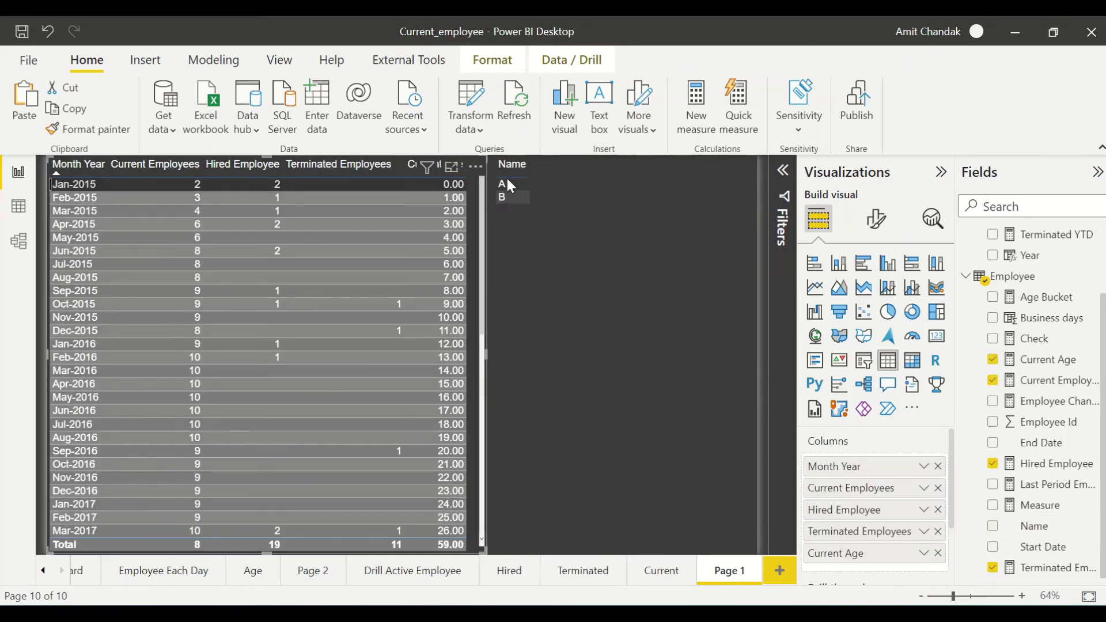
- Duplicate the employee name table twice and stack the copies below the original
{"action": "left_click", "coordinate": [702, 241]}
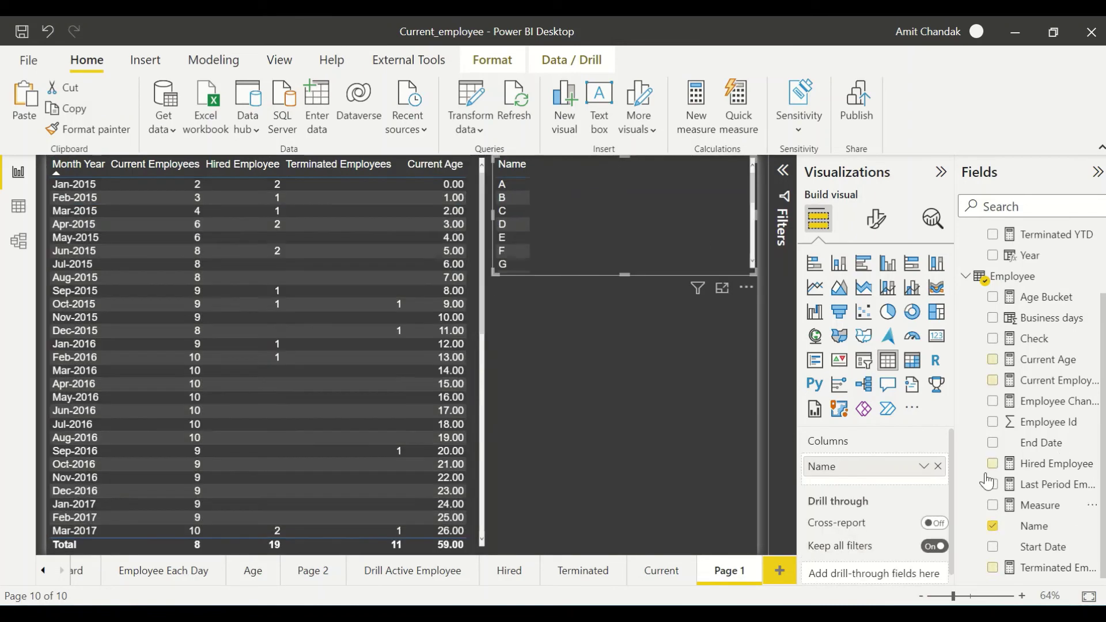
{"action": "key", "text": "ctrl+c"}
{"action": "key", "text": "ctrl+v"}
{"action": "left_click_drag", "start_coordinate": [629, 395], "coordinate": [642, 377]}
{"action": "key", "text": "ctrl+v"}
{"action": "left_click_drag", "start_coordinate": [639, 497], "coordinate": [642, 511]}
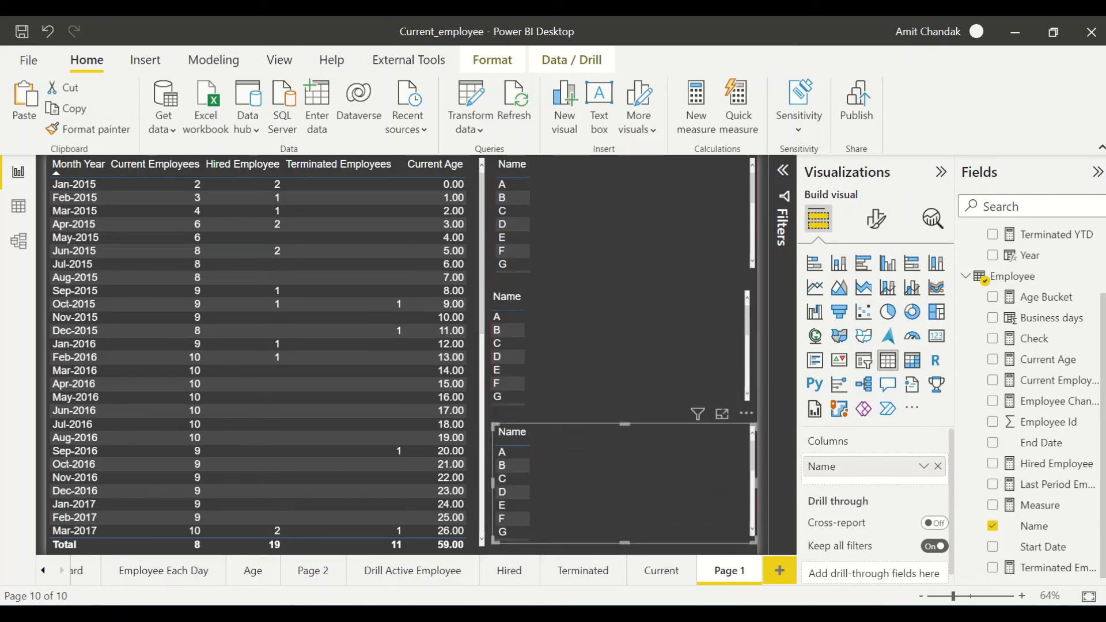
- Add Hired Employee to the upper name table, Terminated Employees to the middle one and Current Employees to the lower one
{"action": "scroll", "coordinate": [1043, 490], "scroll_direction": "up", "scroll_amount": 3}
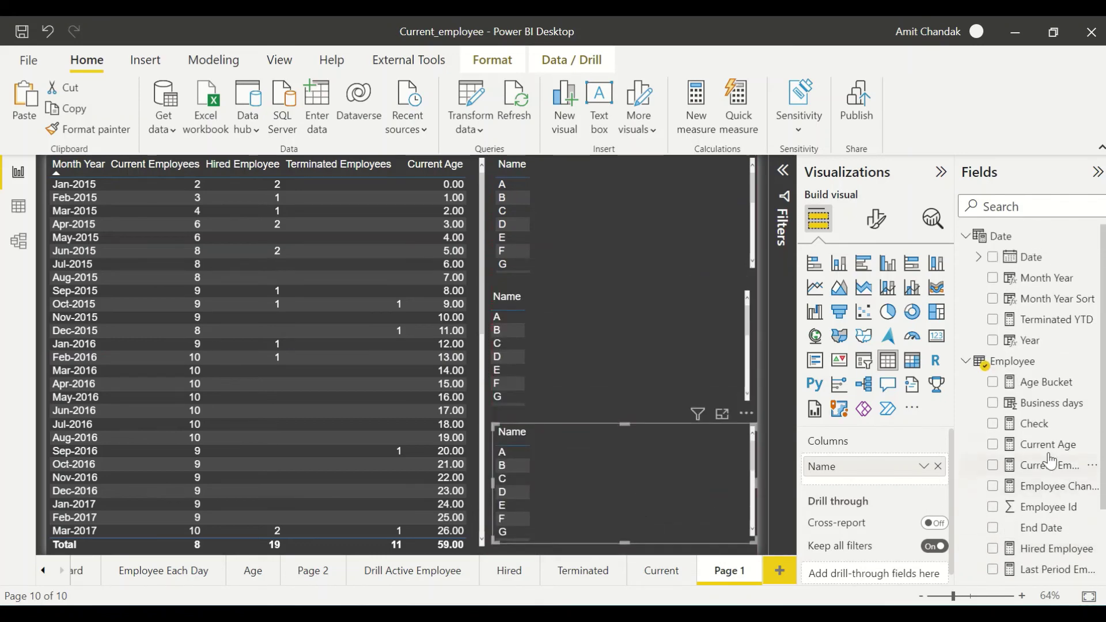
{"action": "scroll", "coordinate": [1050, 459], "scroll_direction": "down", "scroll_amount": 3}
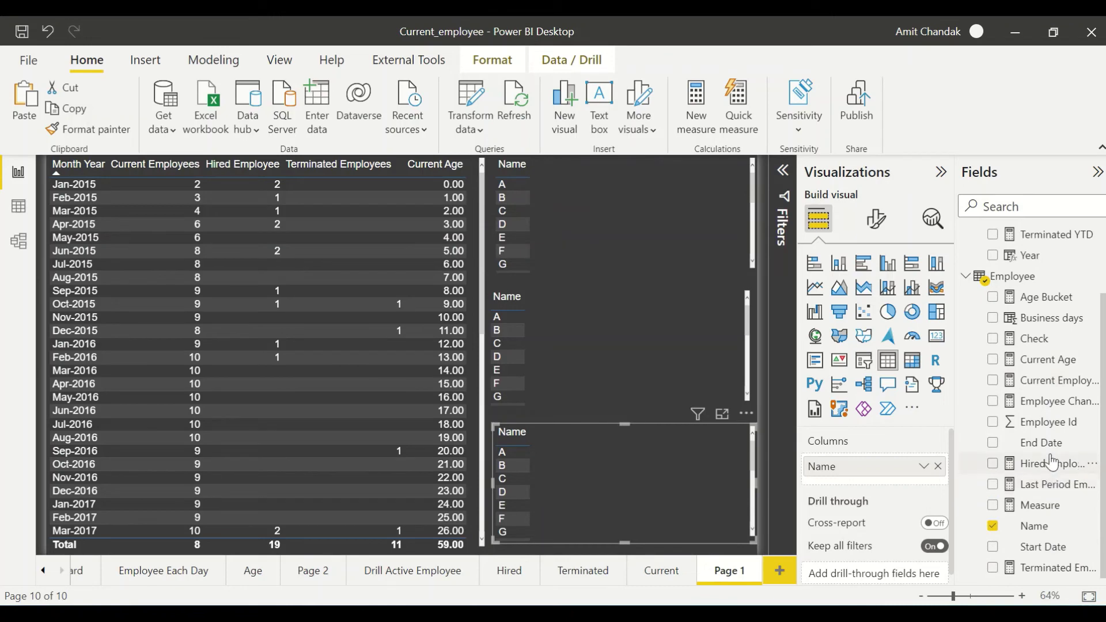
{"action": "left_click_drag", "start_coordinate": [1051, 463], "coordinate": [625, 202]}
{"action": "left_click_drag", "start_coordinate": [1047, 575], "coordinate": [637, 348]}
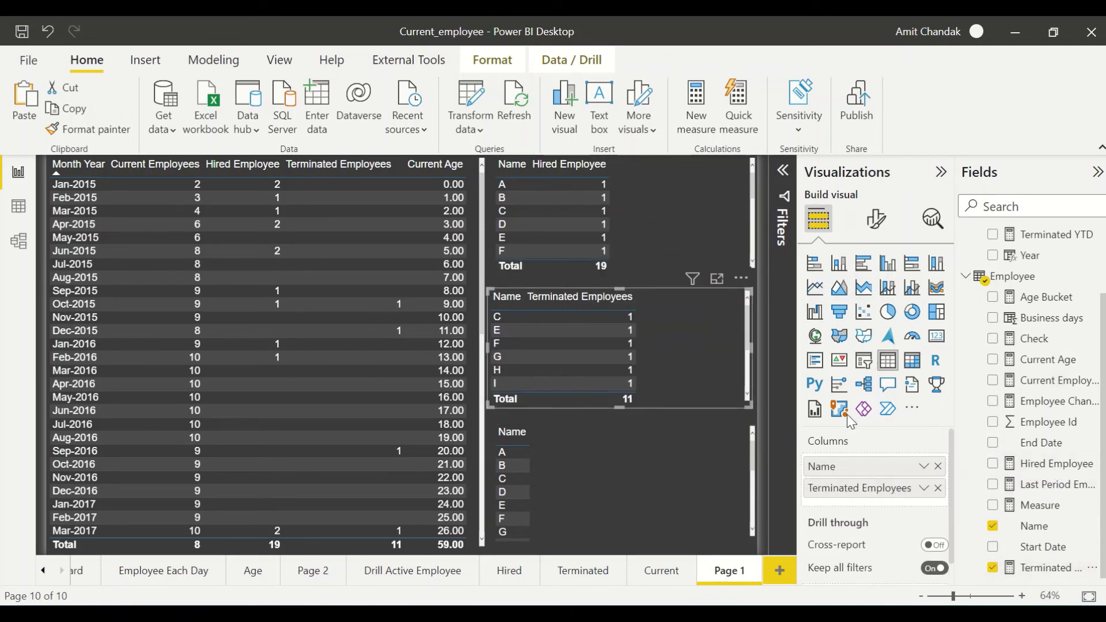
{"action": "left_click_drag", "start_coordinate": [1053, 382], "coordinate": [663, 487]}
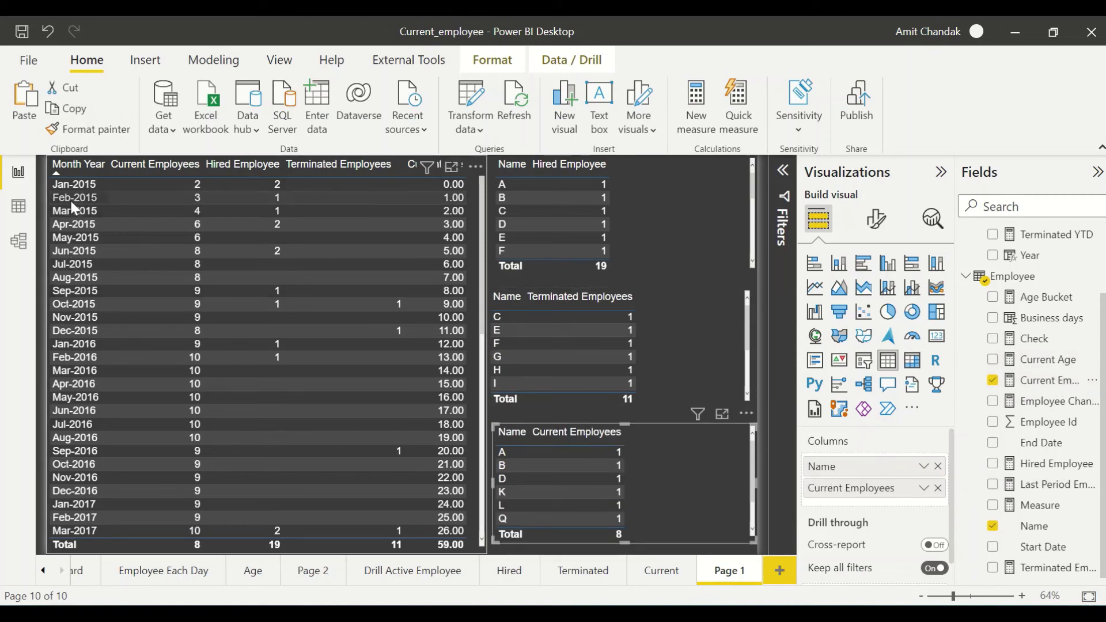
- Cross-filter the three employee name tables by Feb-2015, Mar-2015, May-2015 and Jun-2015 in turn to check the listed employees
{"action": "left_click", "coordinate": [71, 198]}
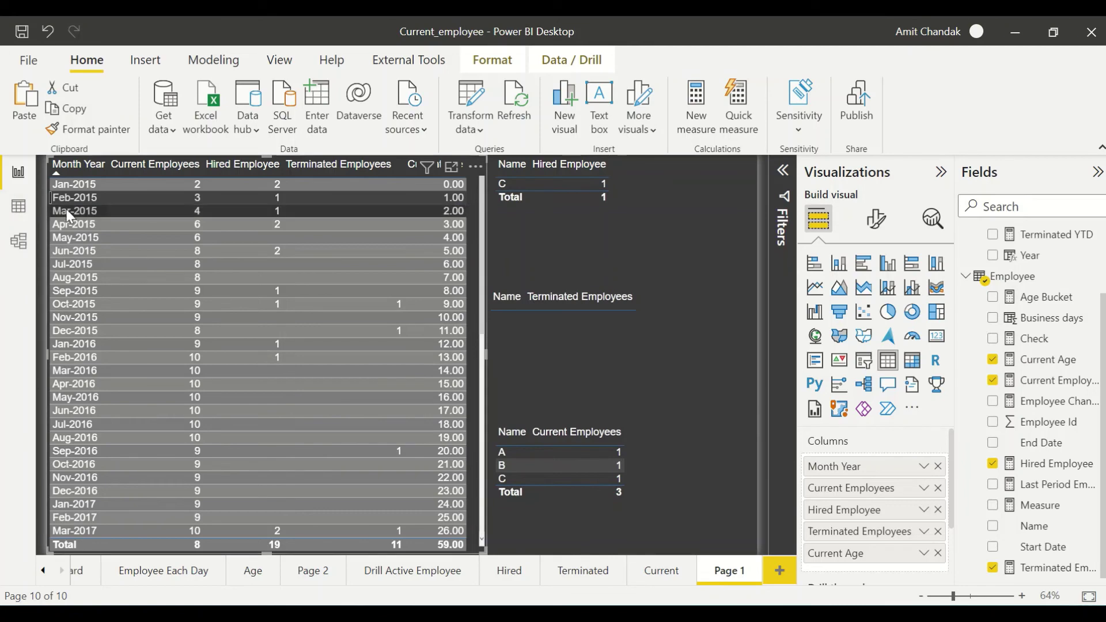
{"action": "left_click", "coordinate": [69, 214]}
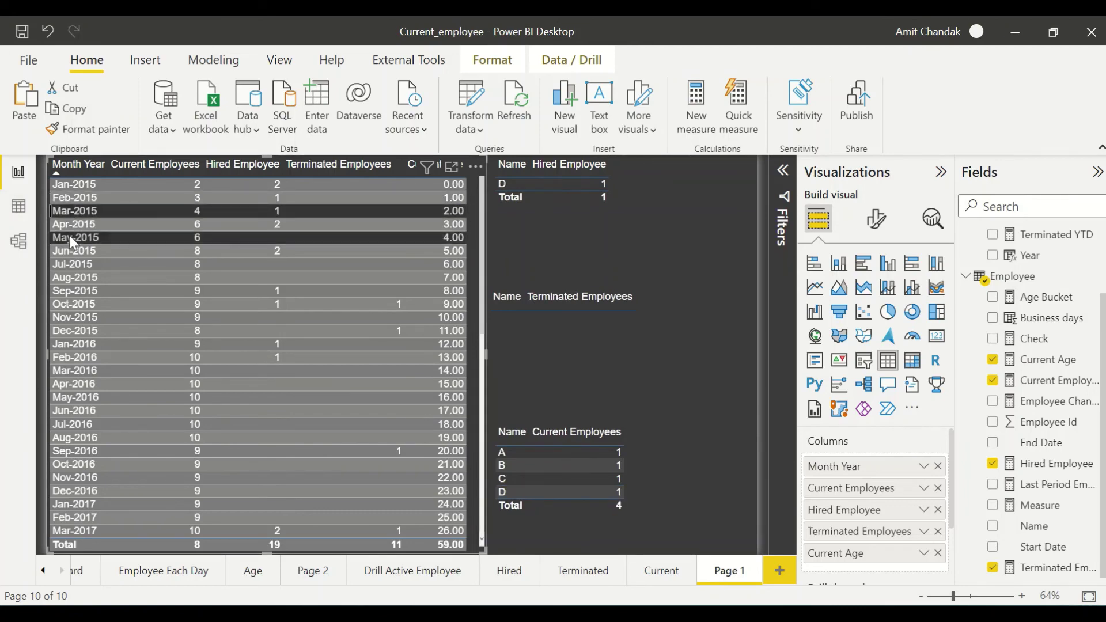
{"action": "left_click", "coordinate": [71, 237]}
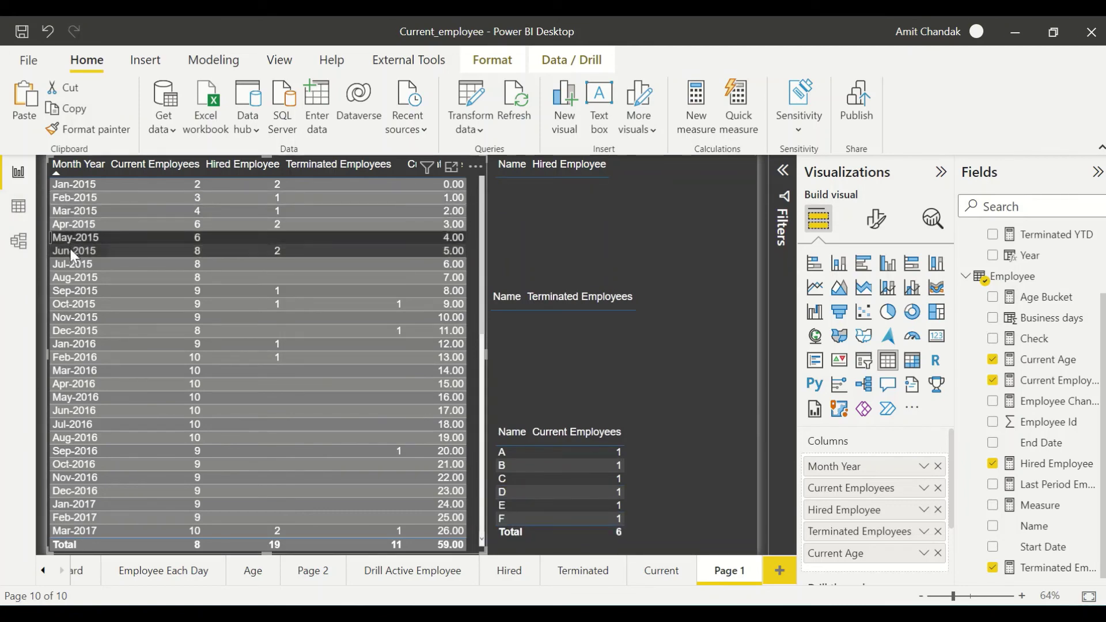
{"action": "left_click", "coordinate": [71, 249]}
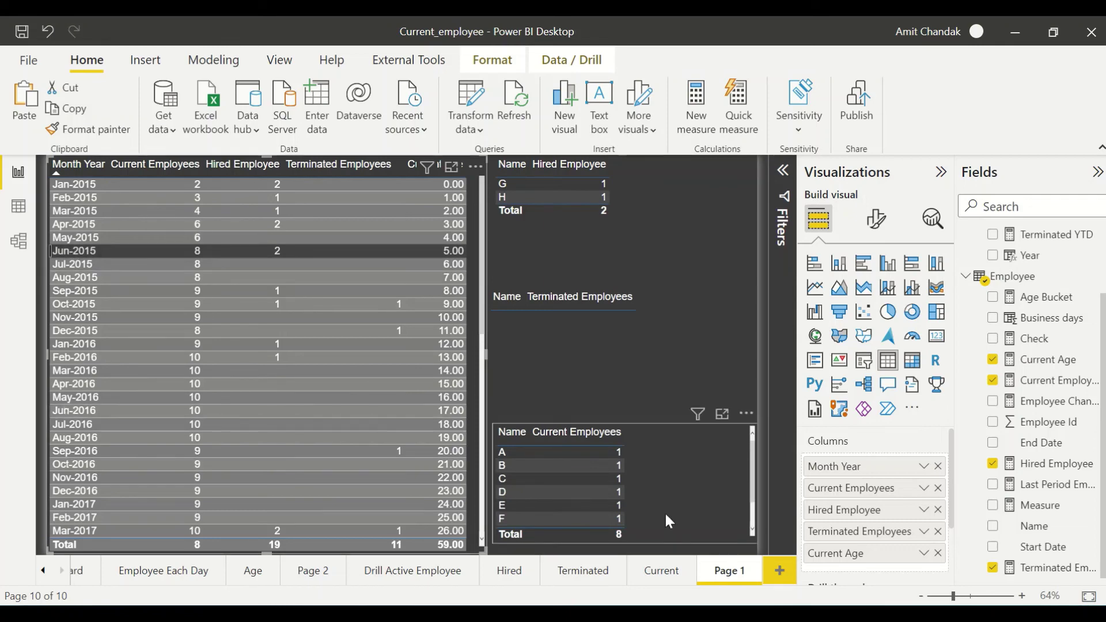
- Shorten the Terminated Employees table and extend the Current Employees table upward into the freed space
{"action": "left_click", "coordinate": [620, 364]}
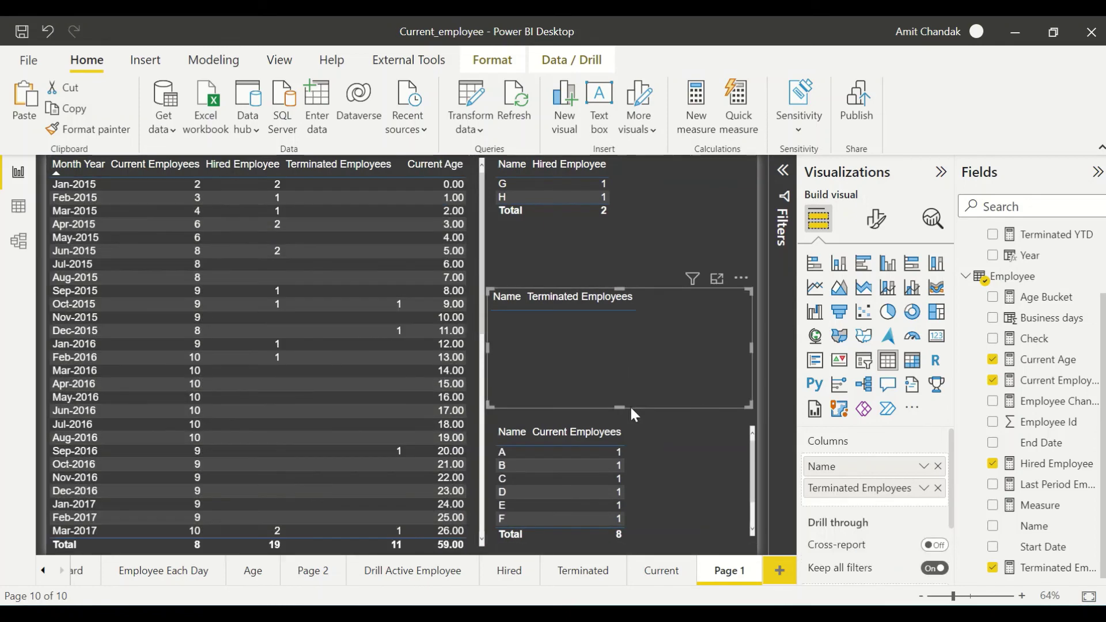
{"action": "left_click_drag", "start_coordinate": [620, 408], "coordinate": [615, 354]}
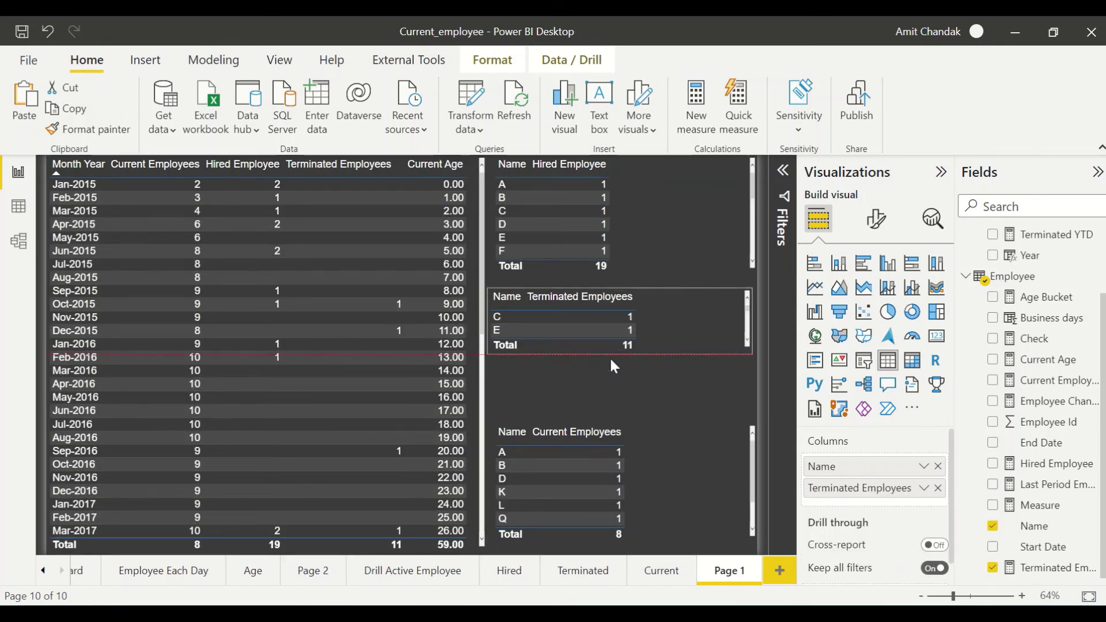
{"action": "left_click", "coordinate": [644, 431]}
{"action": "left_click_drag", "start_coordinate": [625, 426], "coordinate": [609, 369]}
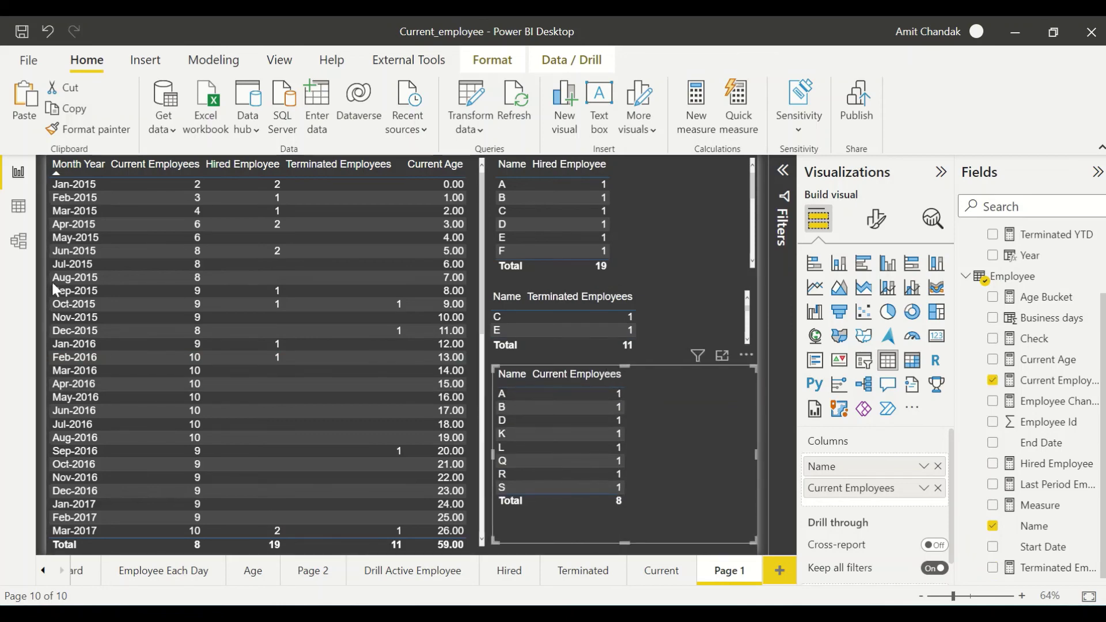
- Cross-filter the employee name tables month by month from Jul-2015 through Jan-2016 to compare hired, terminated and current employees
{"action": "left_click", "coordinate": [75, 266]}
{"action": "left_click", "coordinate": [74, 277], "text": "ctrl"}
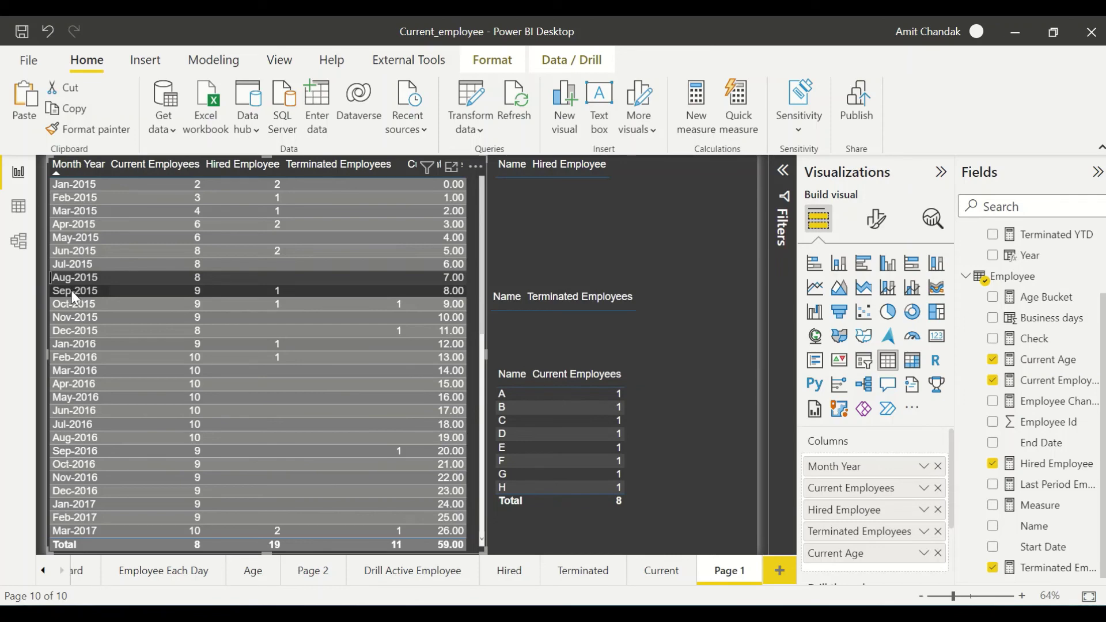
{"action": "left_click", "coordinate": [74, 293]}
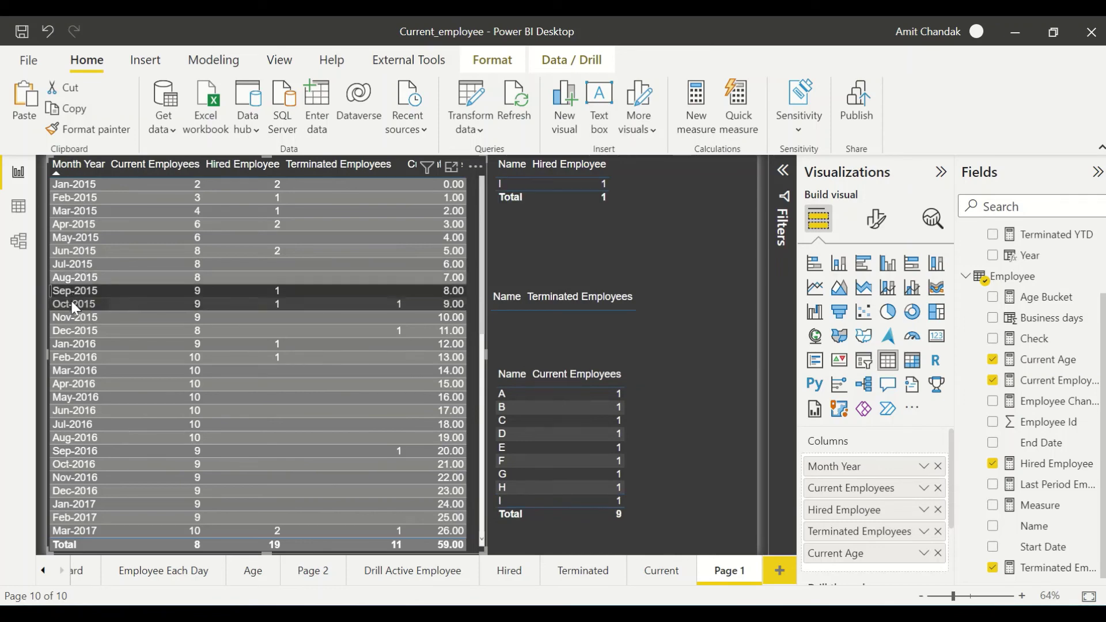
{"action": "left_click", "coordinate": [75, 306]}
{"action": "left_click", "coordinate": [75, 317]}
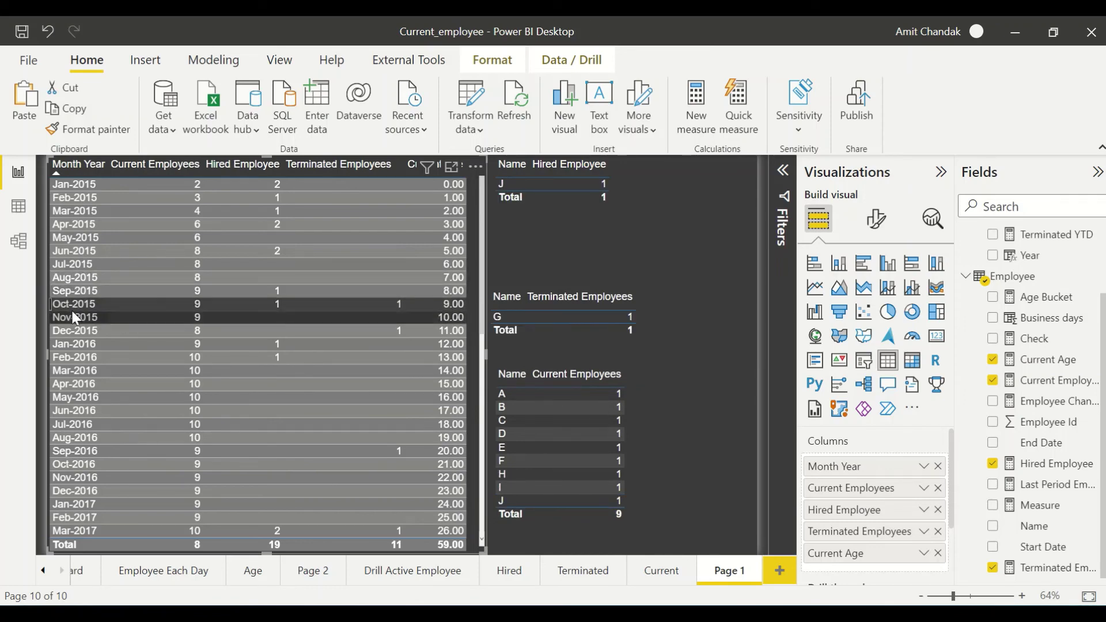
{"action": "left_click", "coordinate": [72, 329]}
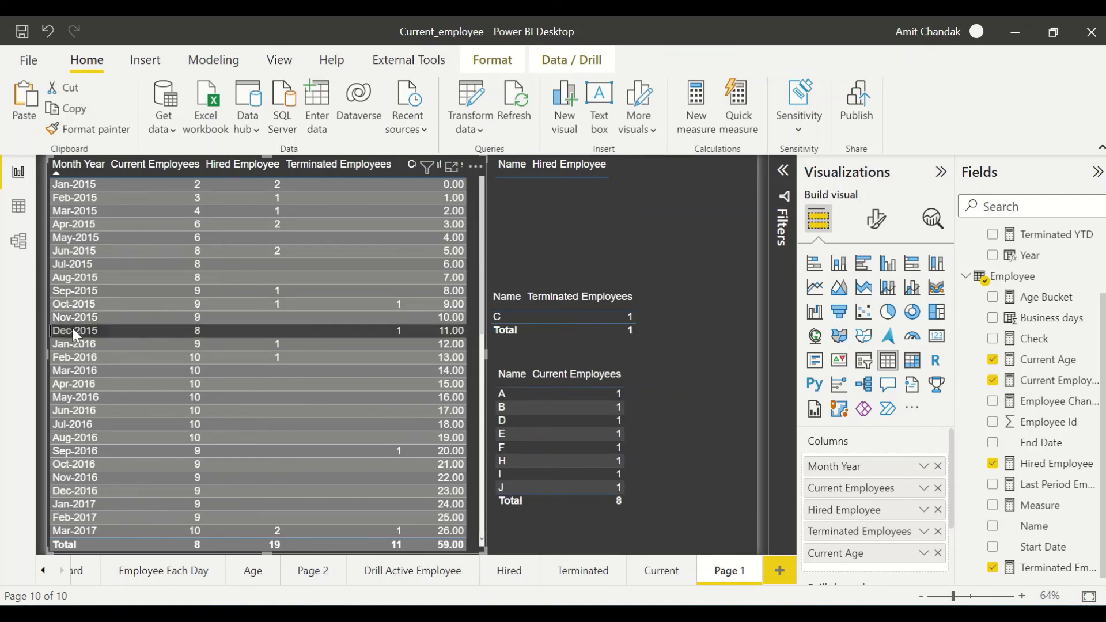
{"action": "left_click", "coordinate": [75, 352], "text": "ctrl"}
{"action": "left_click", "coordinate": [74, 346]}
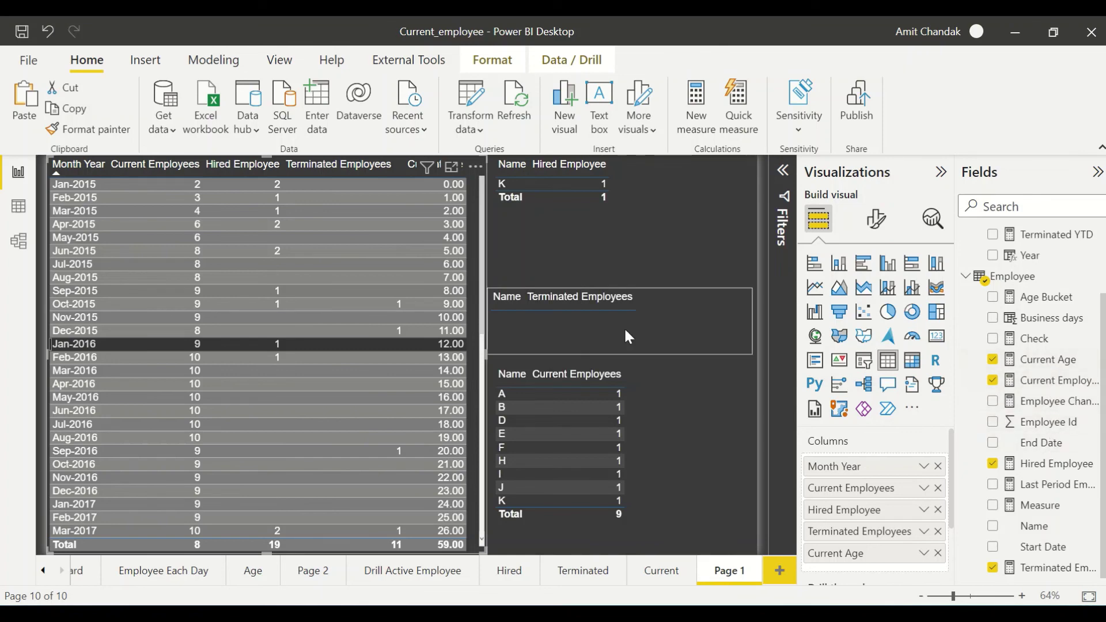
- Try adding Hired Employee to the Terminated Employees name table and remove it again
{"action": "left_click_drag", "start_coordinate": [1045, 464], "coordinate": [610, 314]}
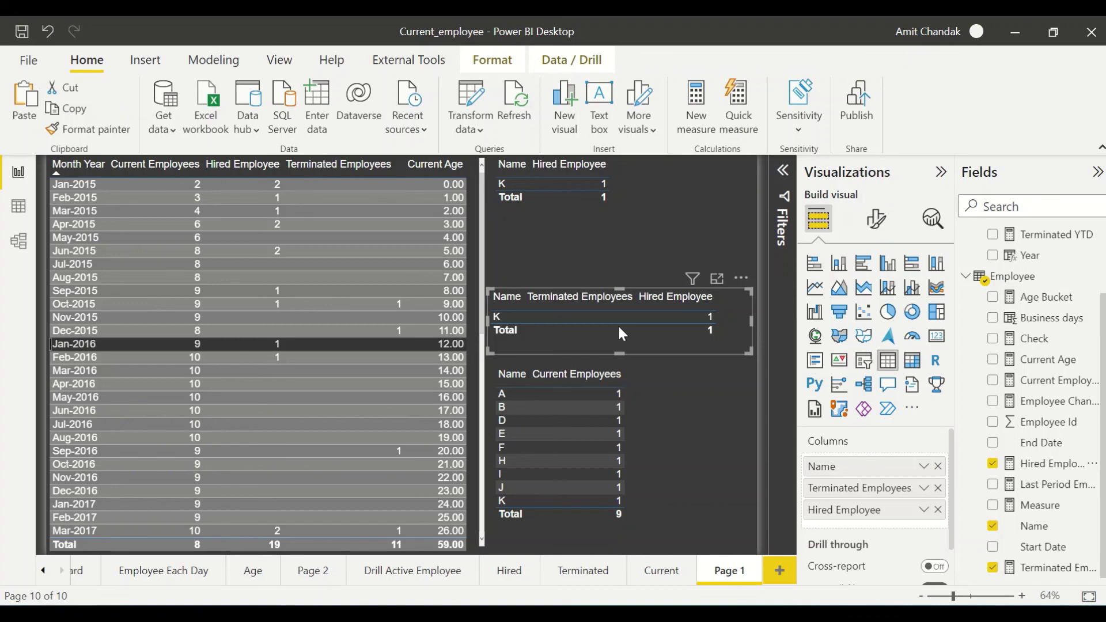
{"action": "left_click", "coordinate": [937, 511]}
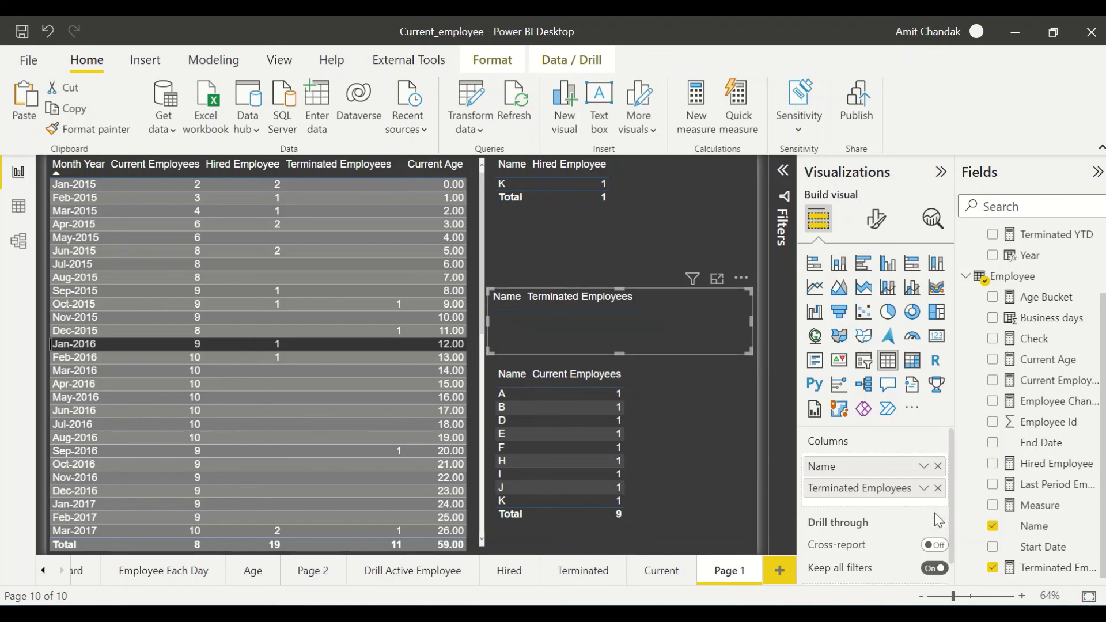